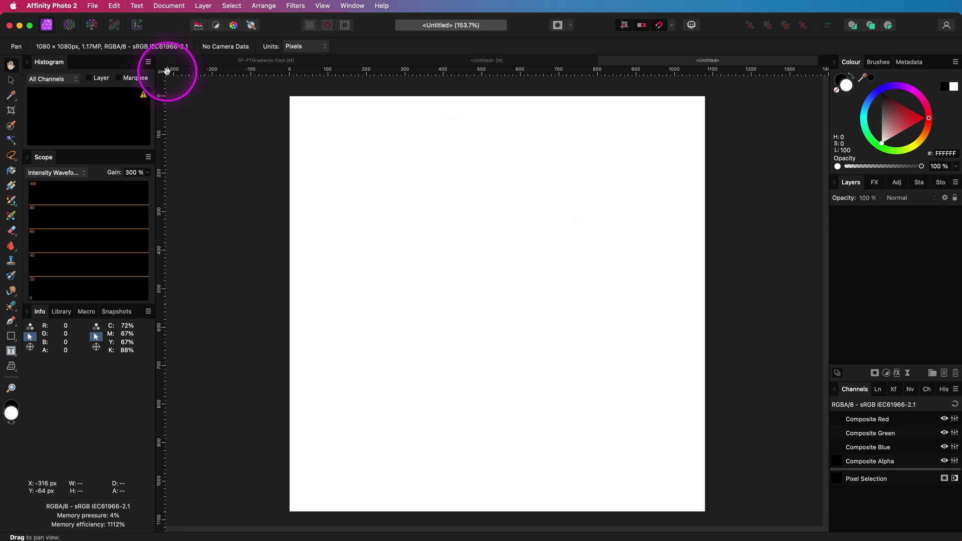
- Add a new fill layer coloured pure red
click(205, 6)
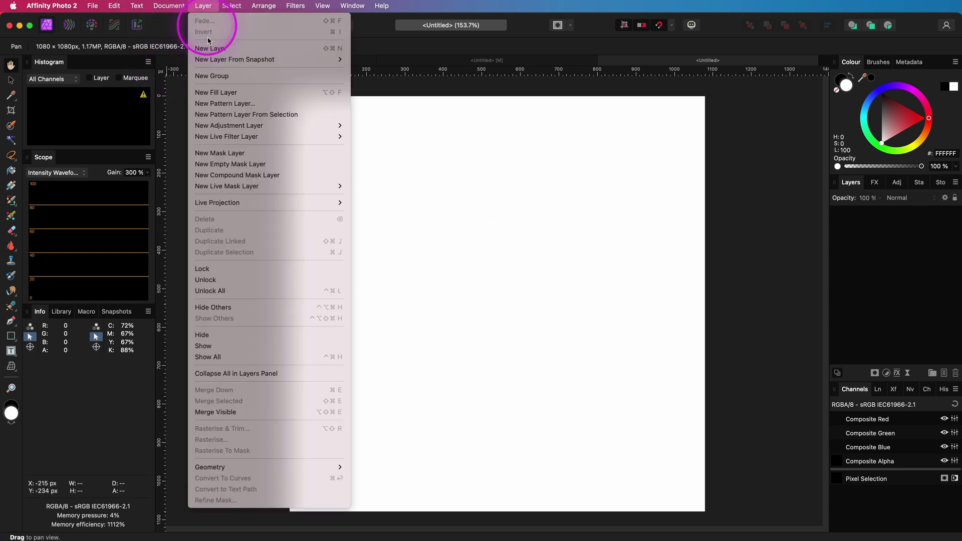
click(216, 93)
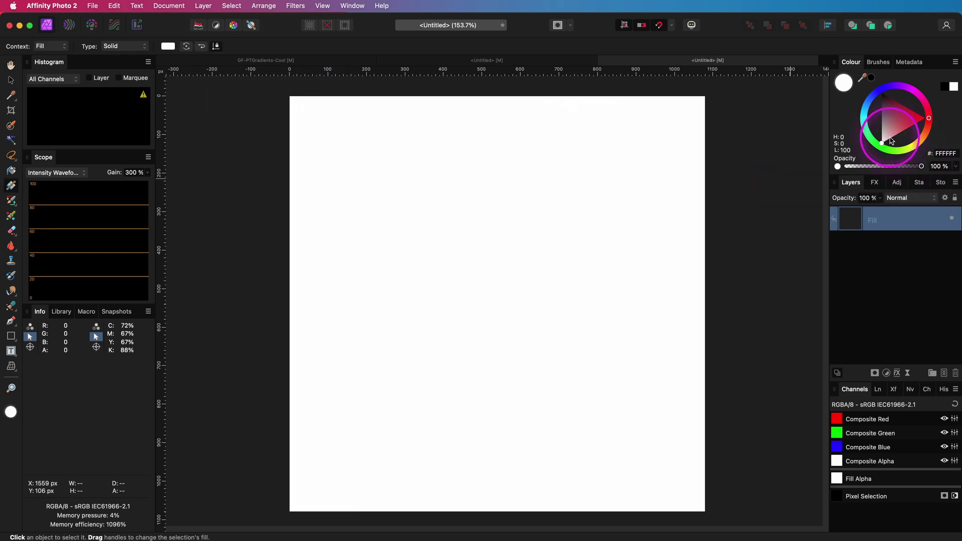
drag(881, 144, 924, 118)
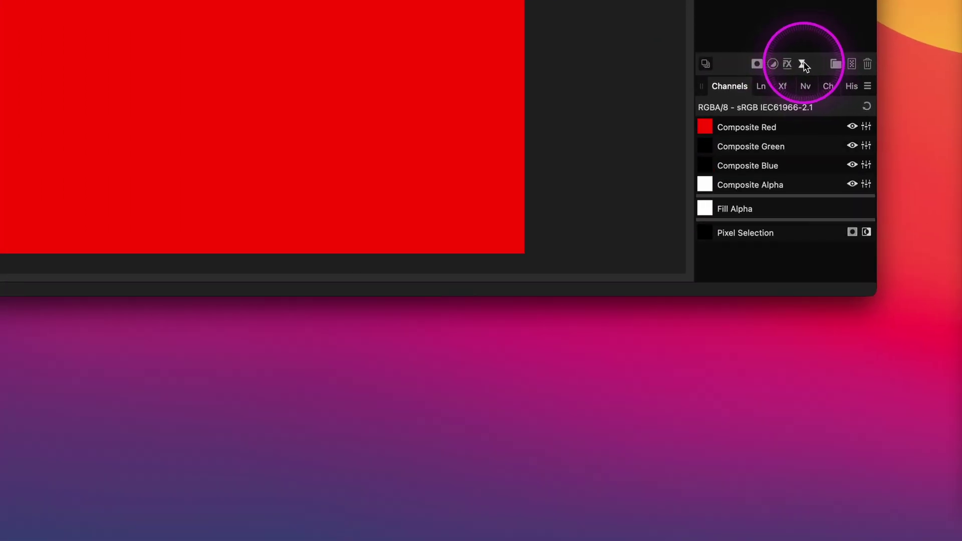
- Add a live Procedural Texture filter and move it above the fill layer
click(804, 64)
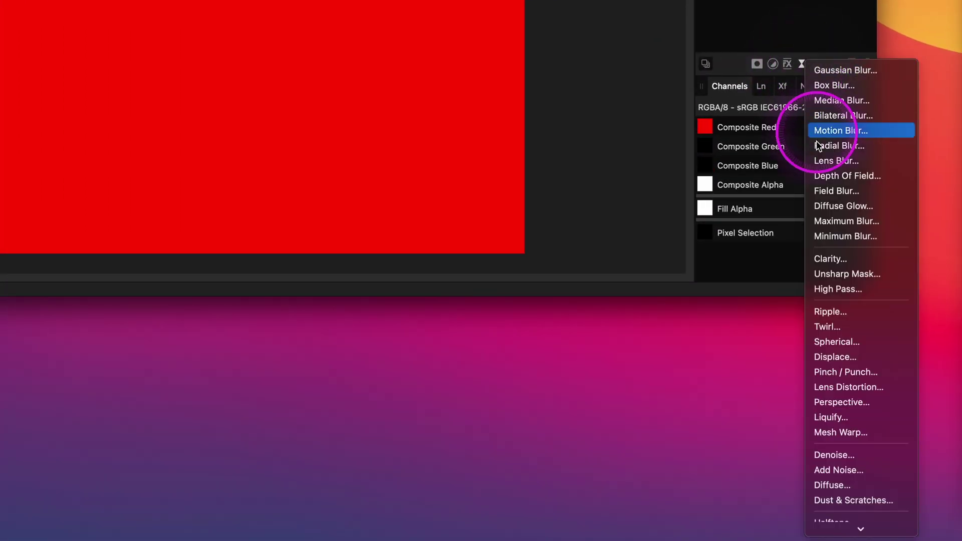
scroll(832, 189, down, 3)
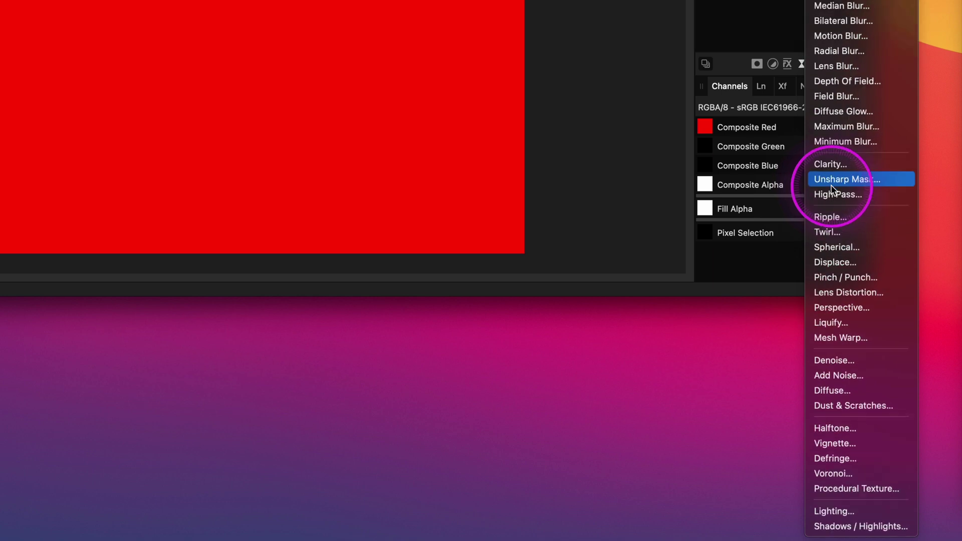
click(841, 488)
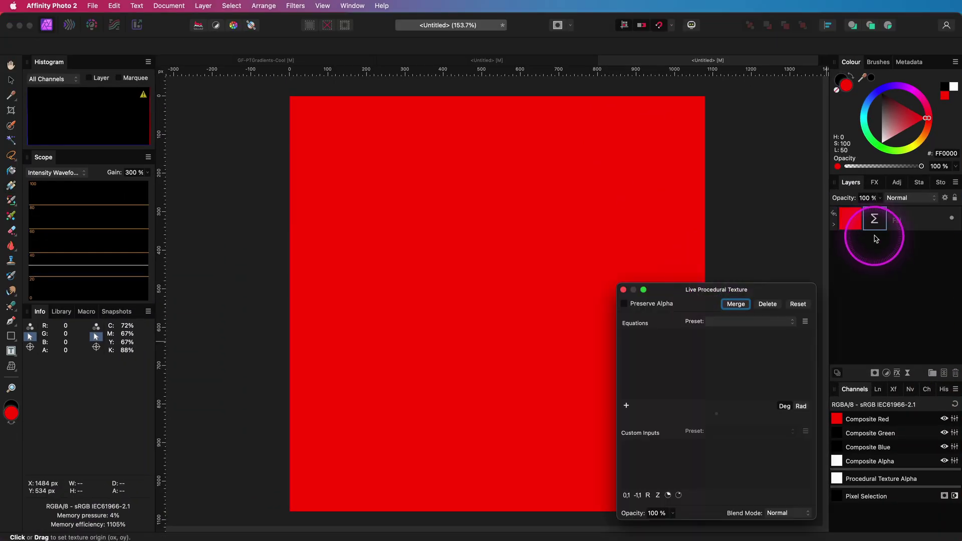
drag(883, 219, 891, 213)
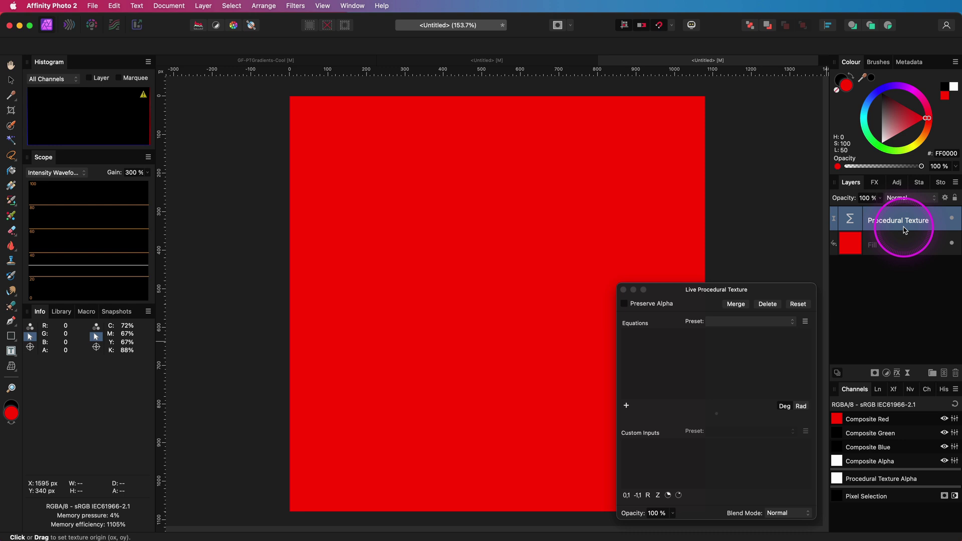
- Add a first texture equation x/w on the red channel
click(626, 405)
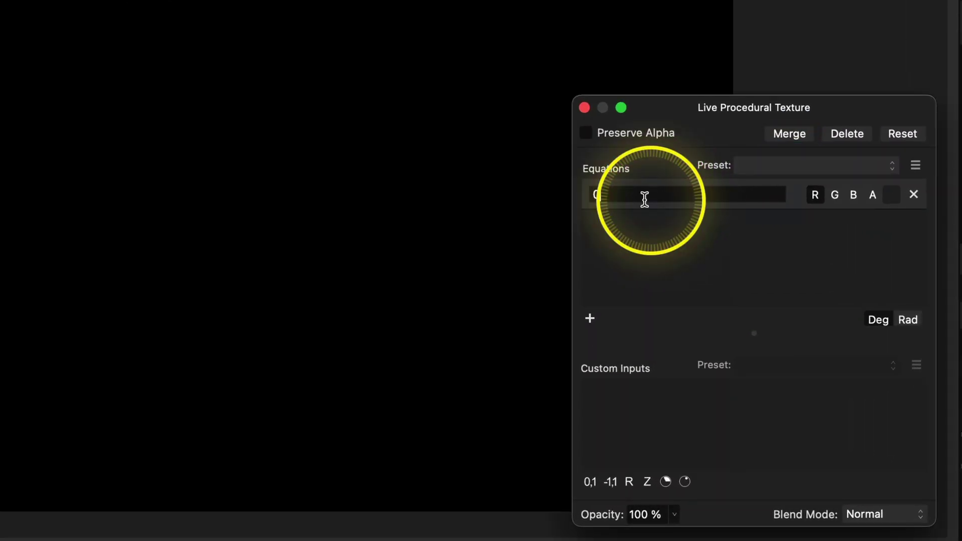
click(644, 199)
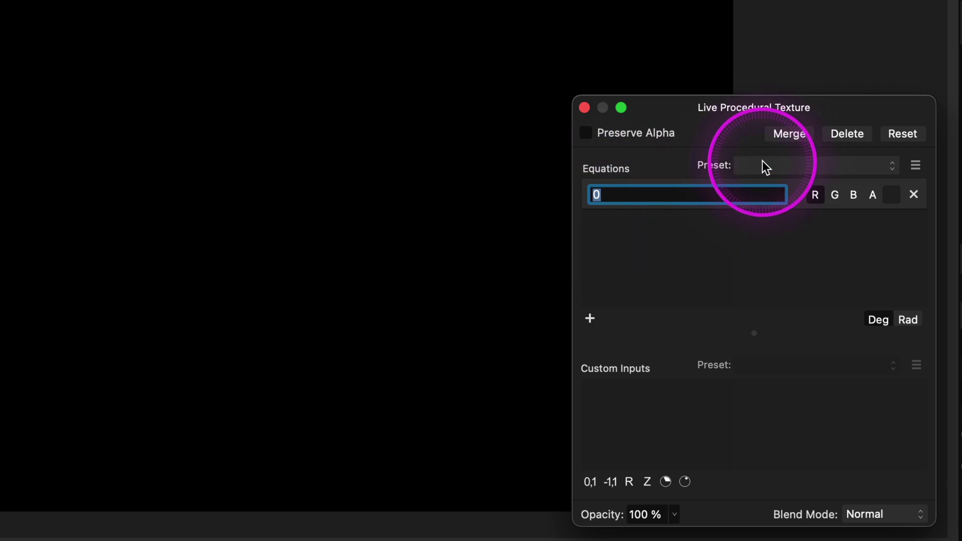
text(x/w)
key(Return)
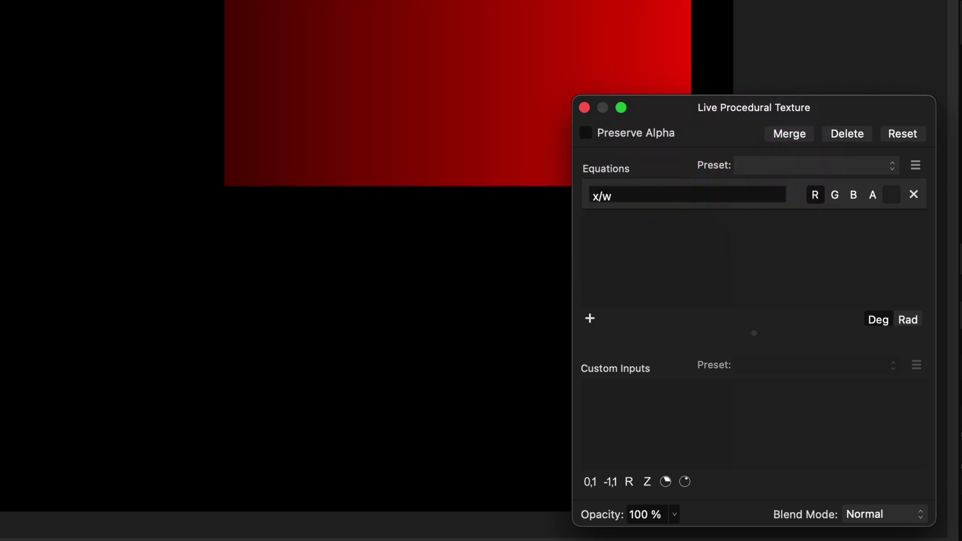
- Add a second equation y/h and send it to the blue channel
click(589, 323)
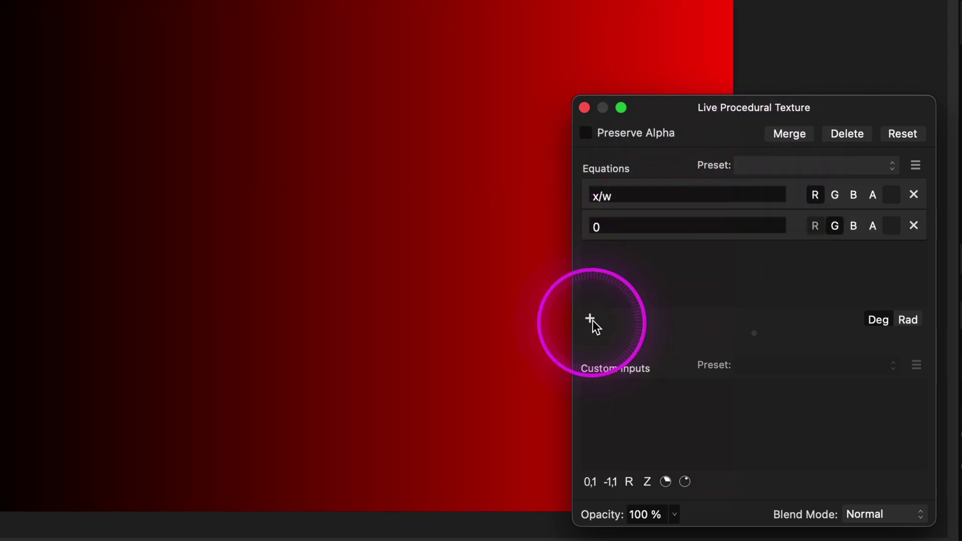
click(618, 221)
click(586, 221)
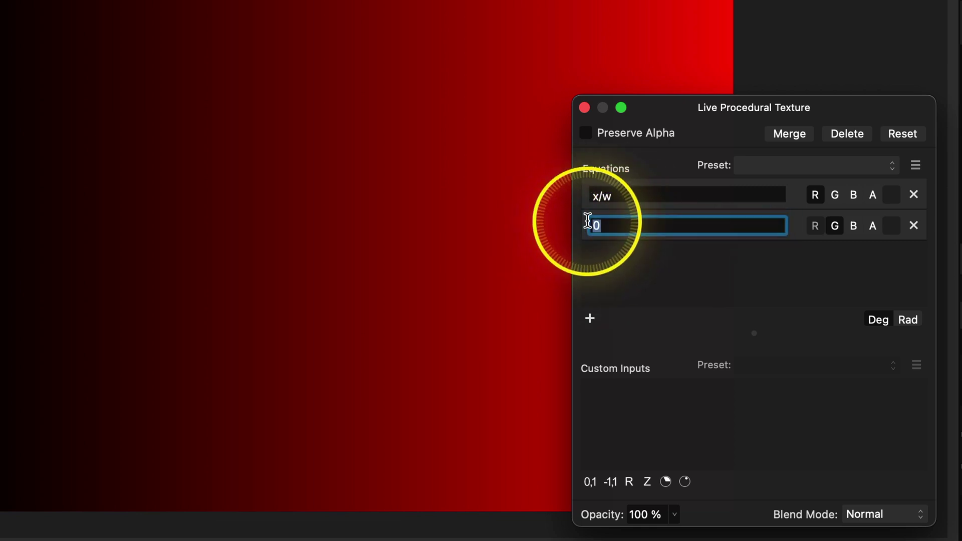
text(y/h)
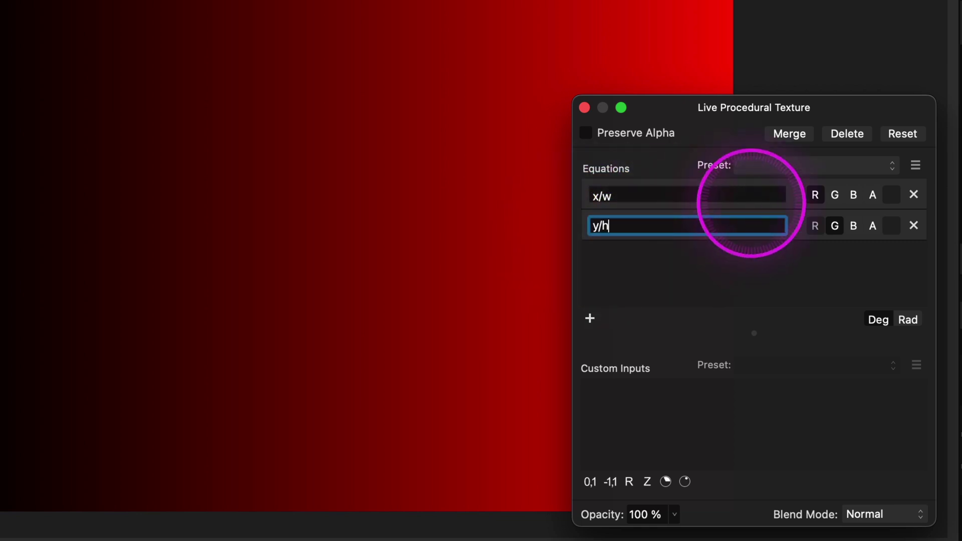
click(854, 227)
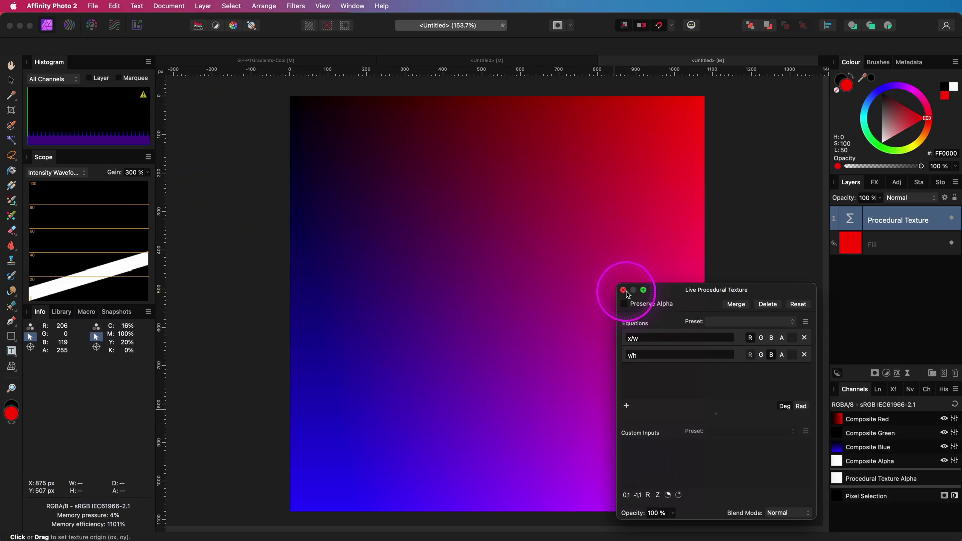
click(624, 292)
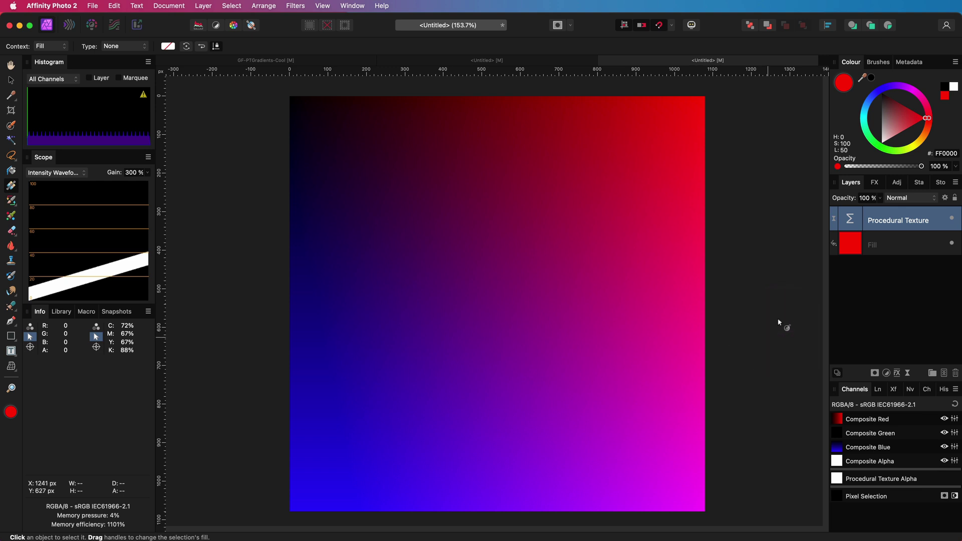
double_click(854, 223)
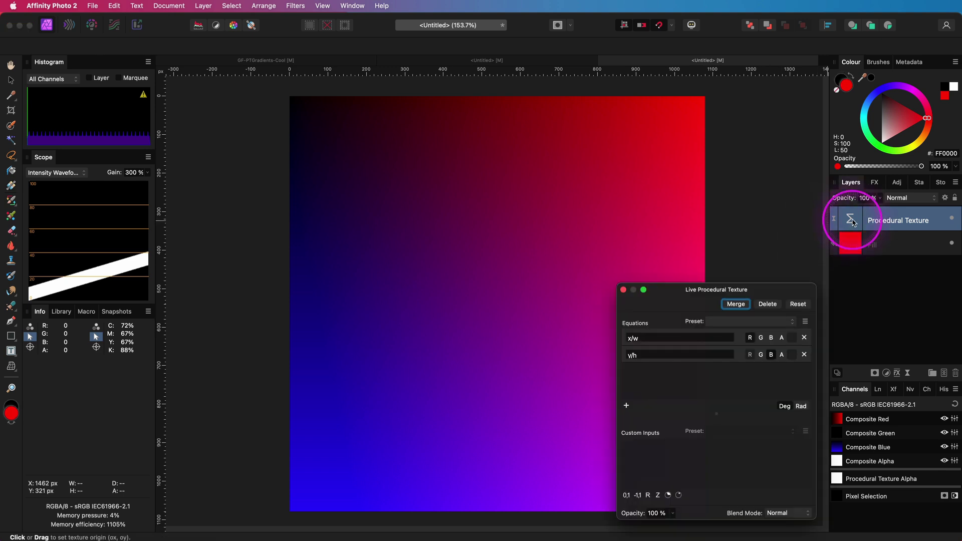
click(772, 339)
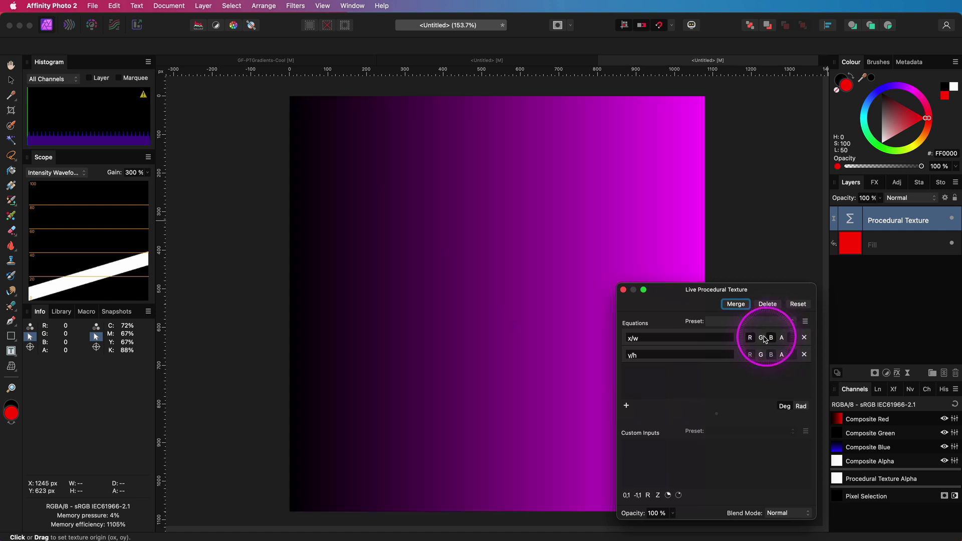
click(751, 337)
click(761, 355)
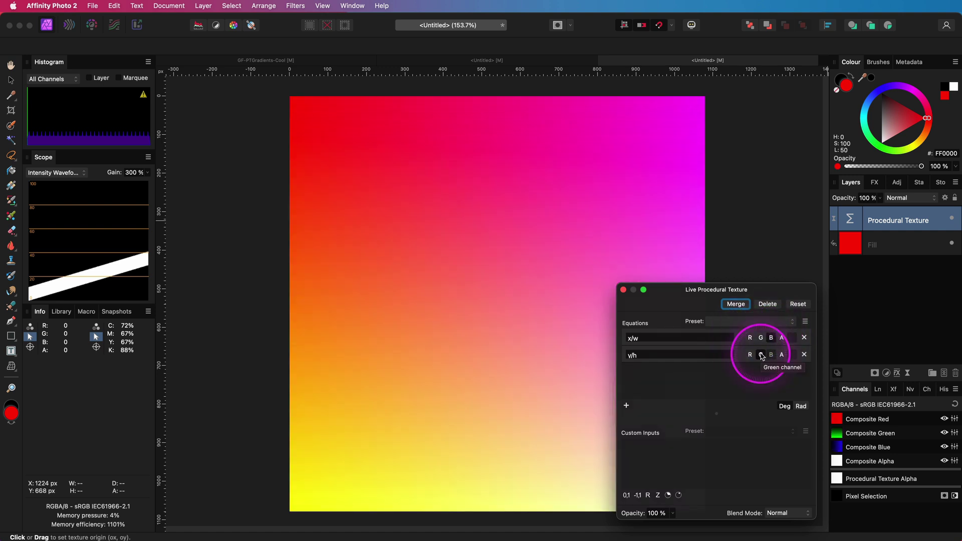
click(751, 339)
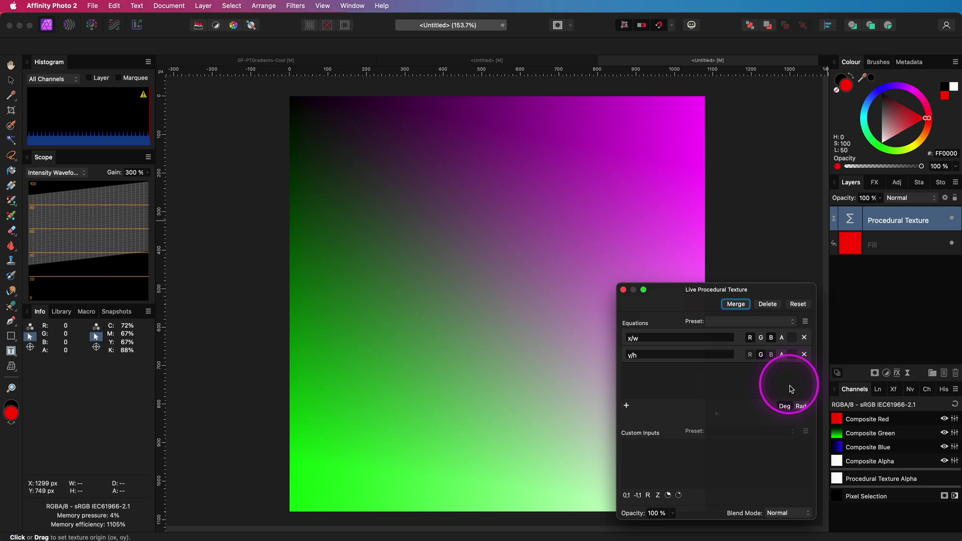
click(761, 357)
click(771, 355)
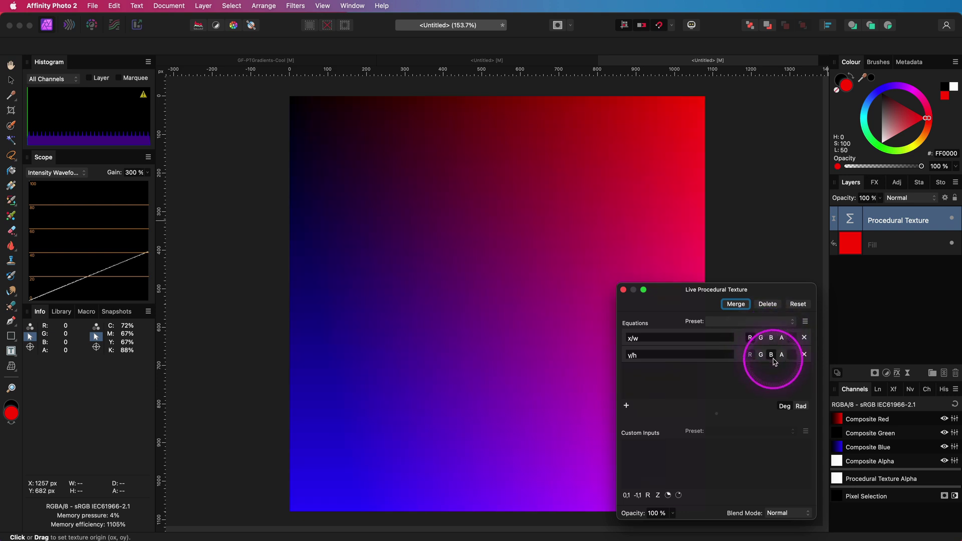
click(624, 290)
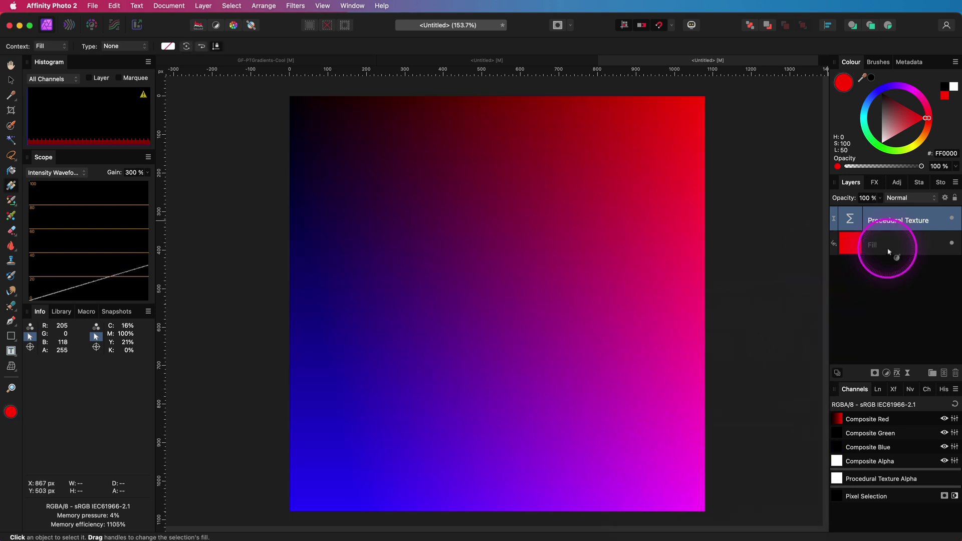
click(857, 247)
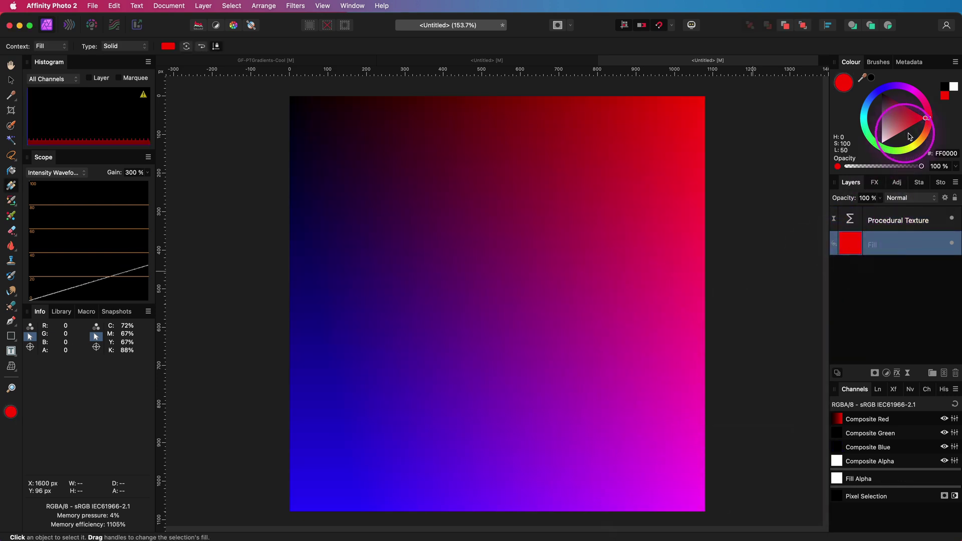
drag(929, 121, 921, 142)
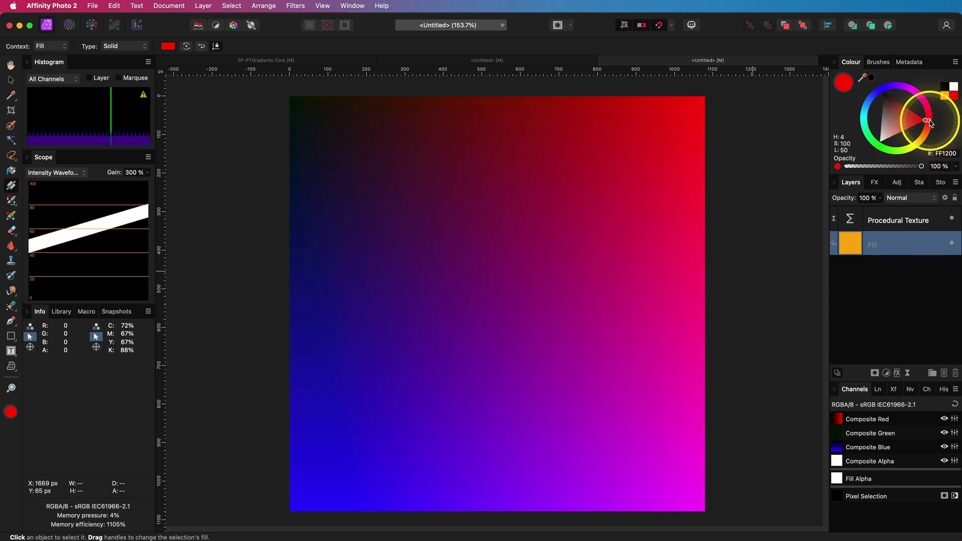
drag(929, 120, 935, 123)
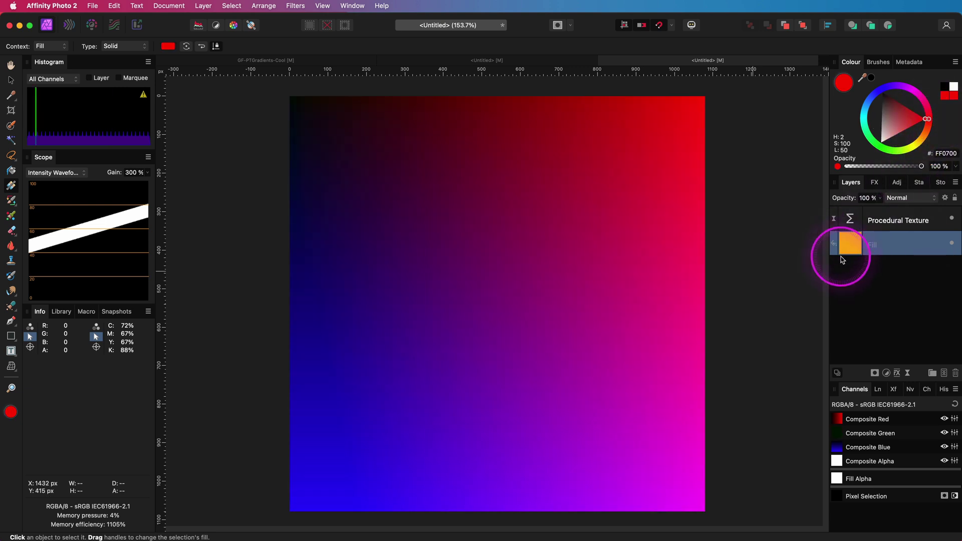
- Reopen the procedural texture and change the y/h equation to h/w
double_click(850, 219)
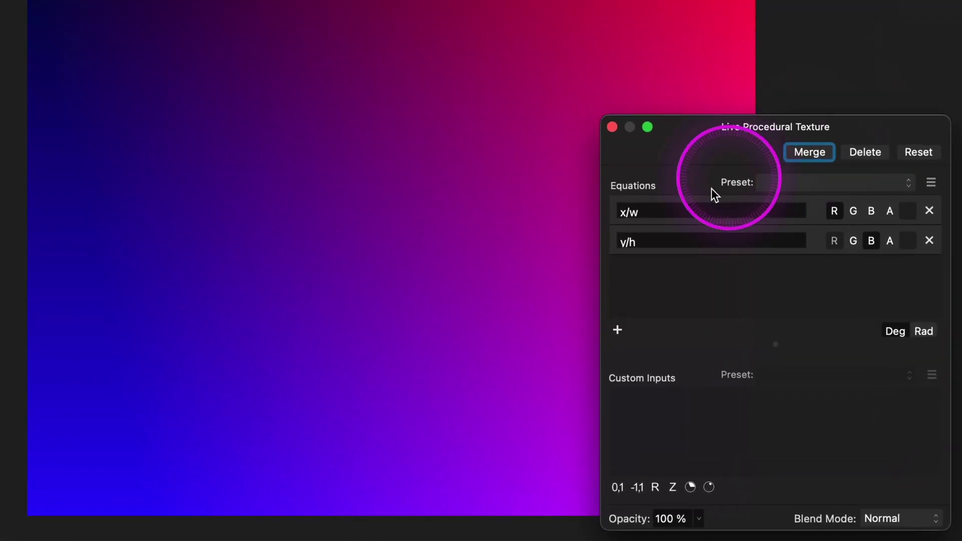
drag(646, 303, 606, 301)
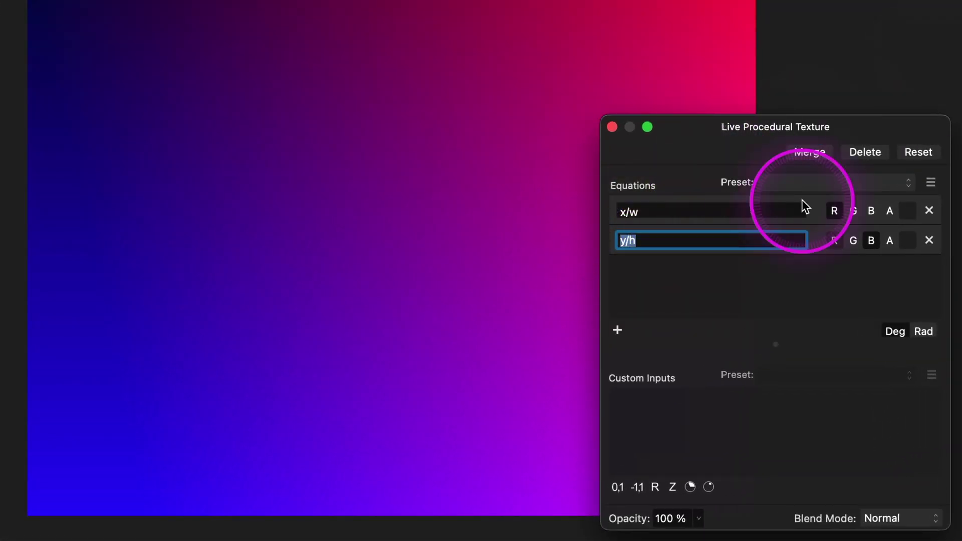
text(h/w)
key(Return)
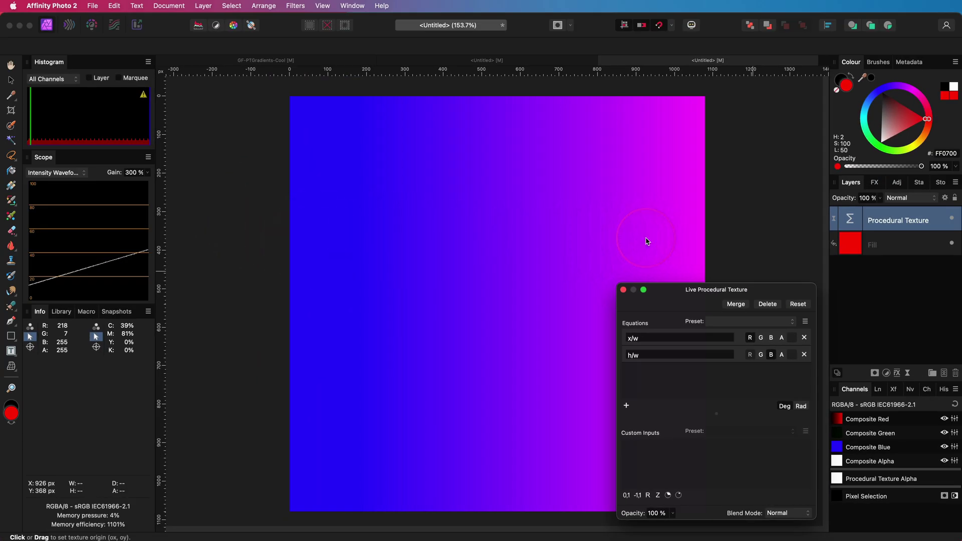
click(693, 445)
- Close the texture settings, toggle the red fill's visibility, and hide the Procedural Texture layer
click(623, 290)
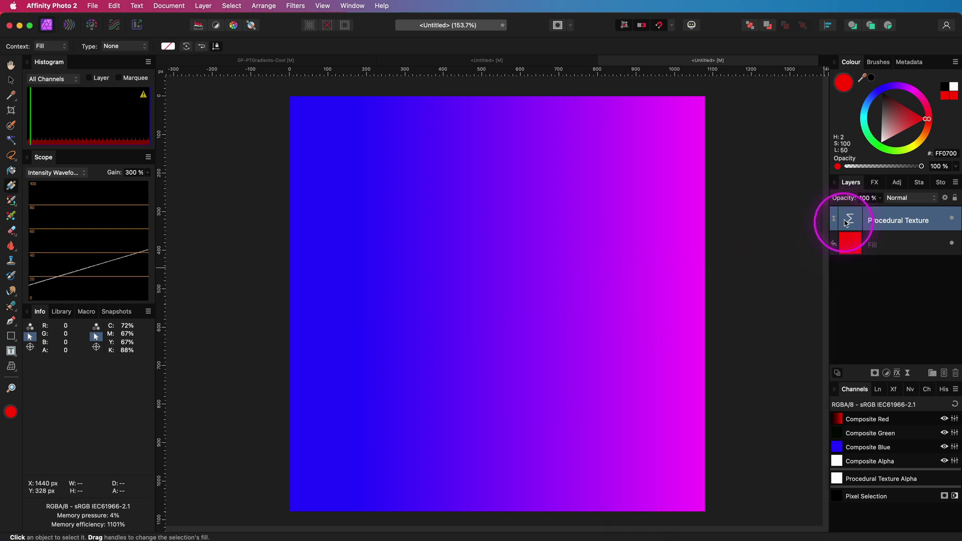
click(952, 244)
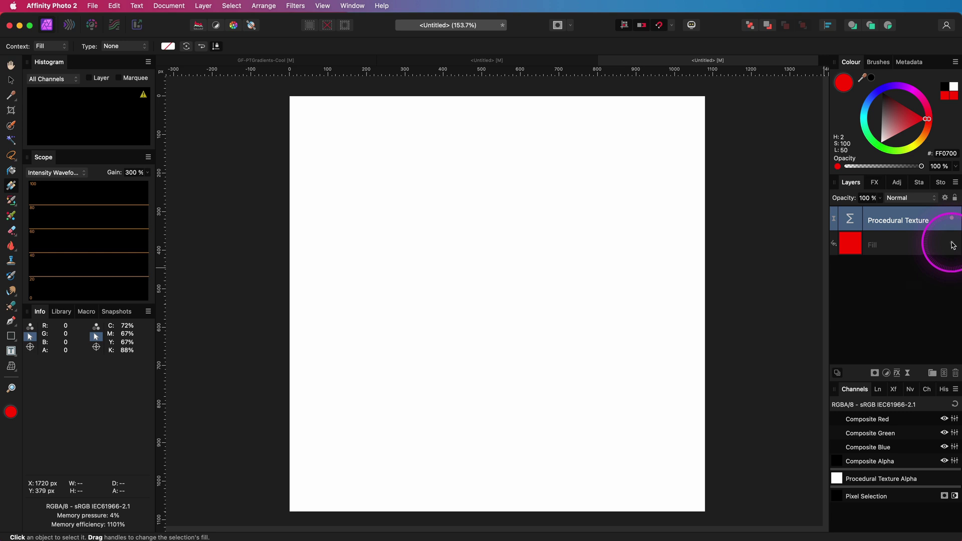
click(952, 244)
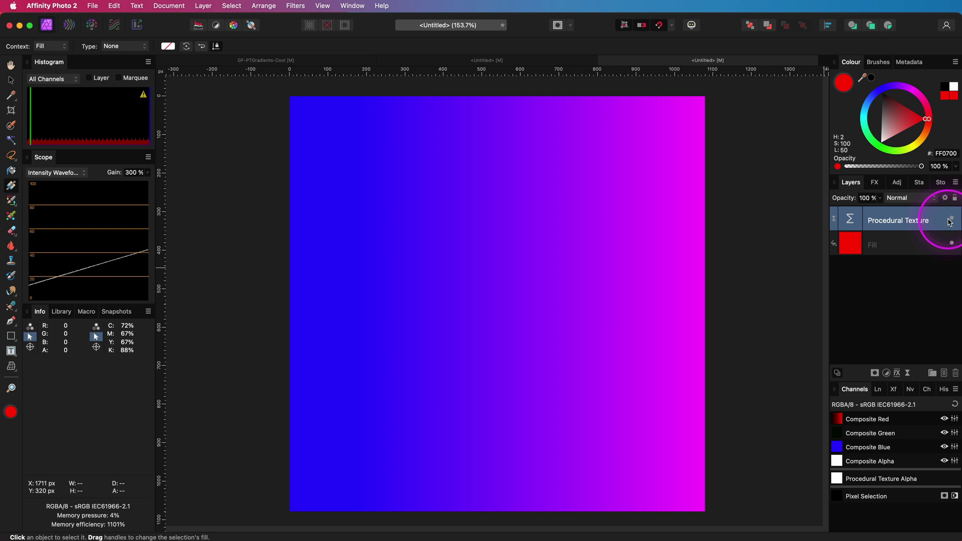
click(952, 220)
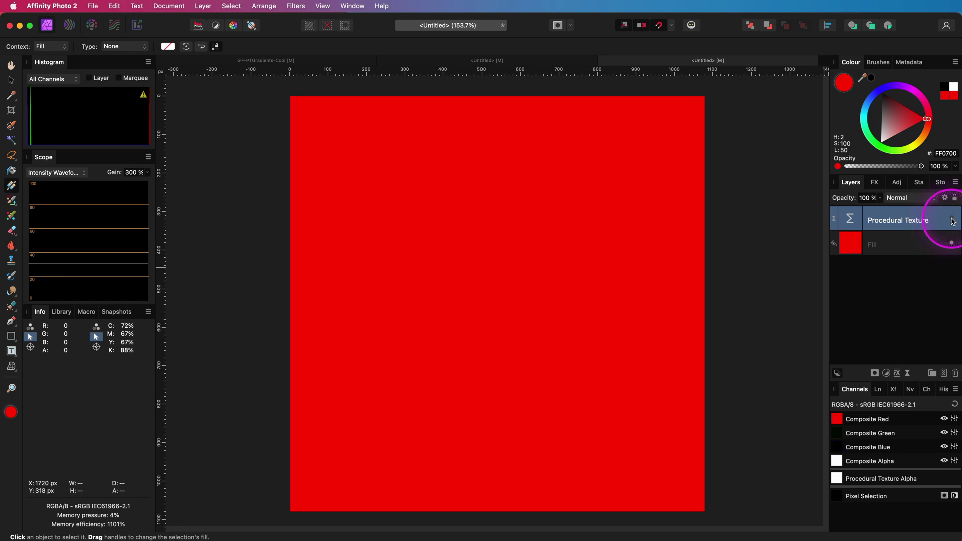
- Add another Procedural Texture live filter with an rx/w equation on red
click(907, 373)
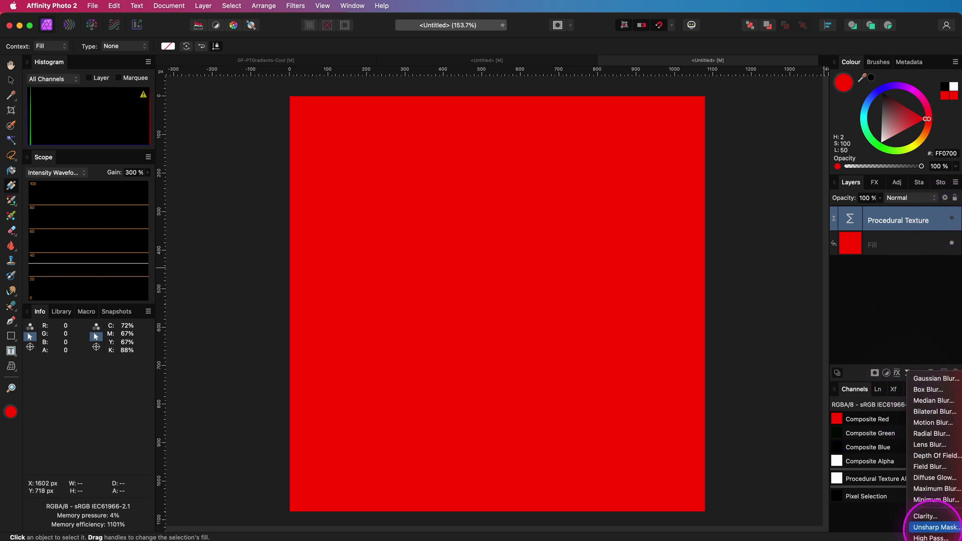
scroll(933, 531, down, 3)
click(943, 394)
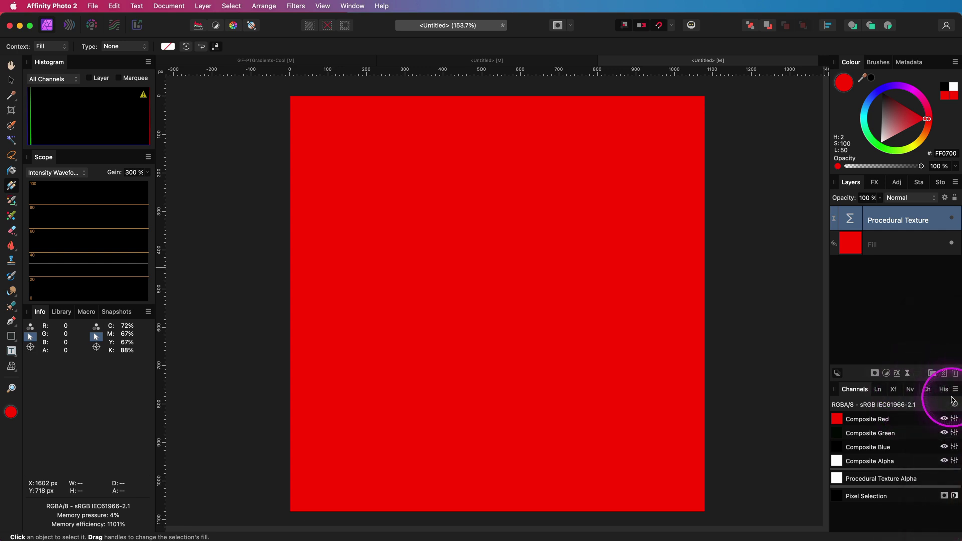
click(627, 406)
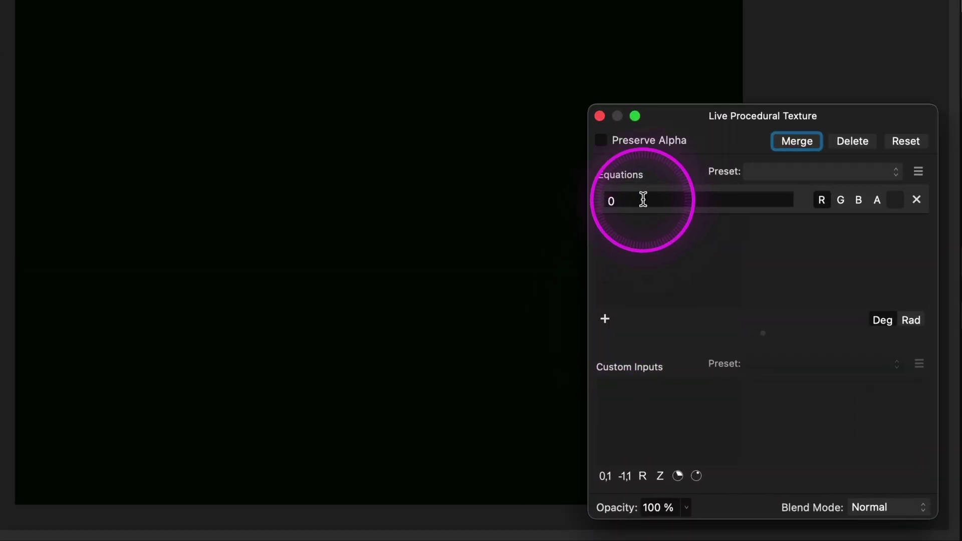
click(643, 199)
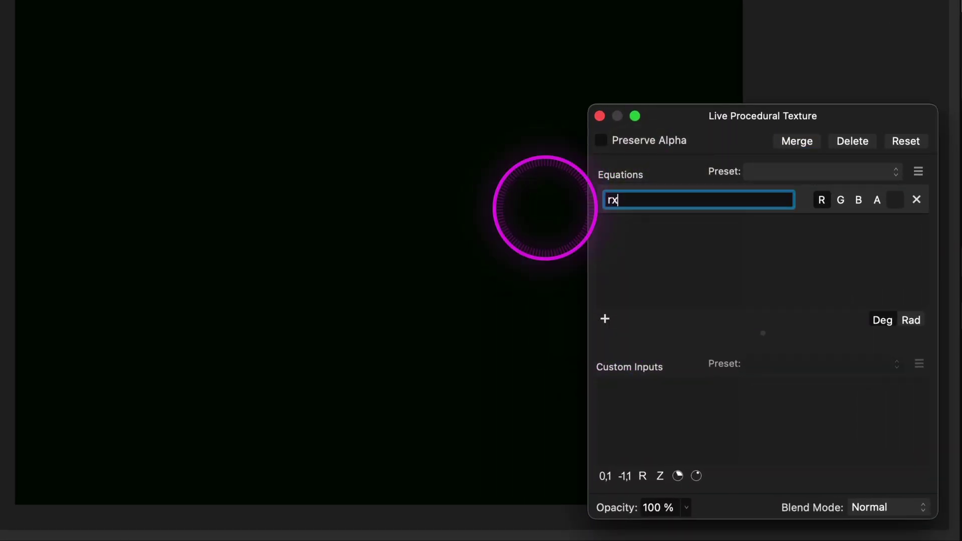
key(Return)
- Add a second equation ry/h driving the blue channel
click(605, 319)
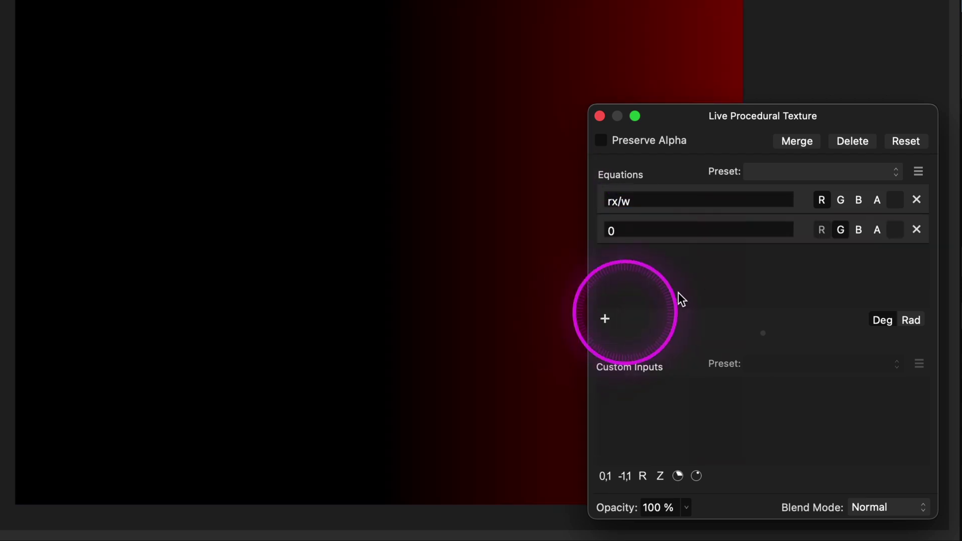
click(856, 240)
click(615, 240)
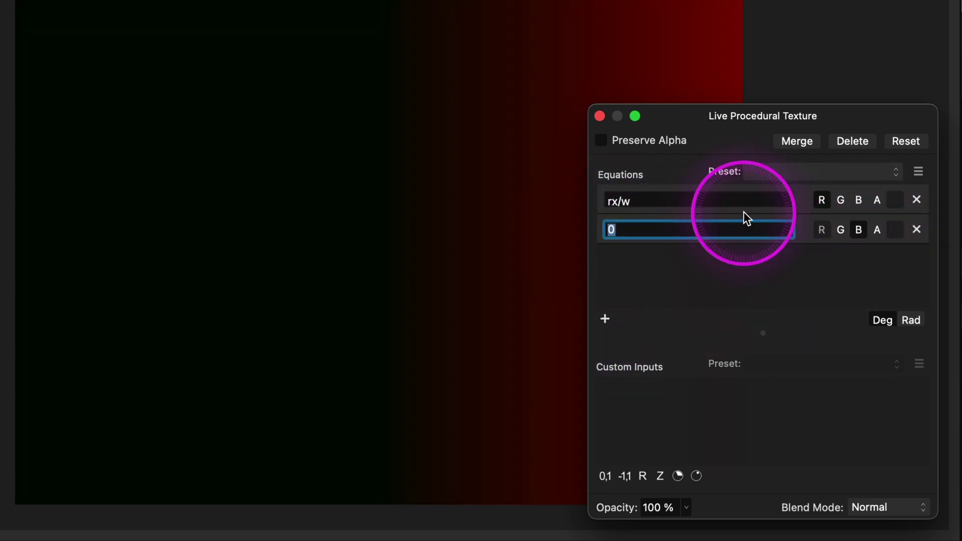
text(ry/h)
key(Return)
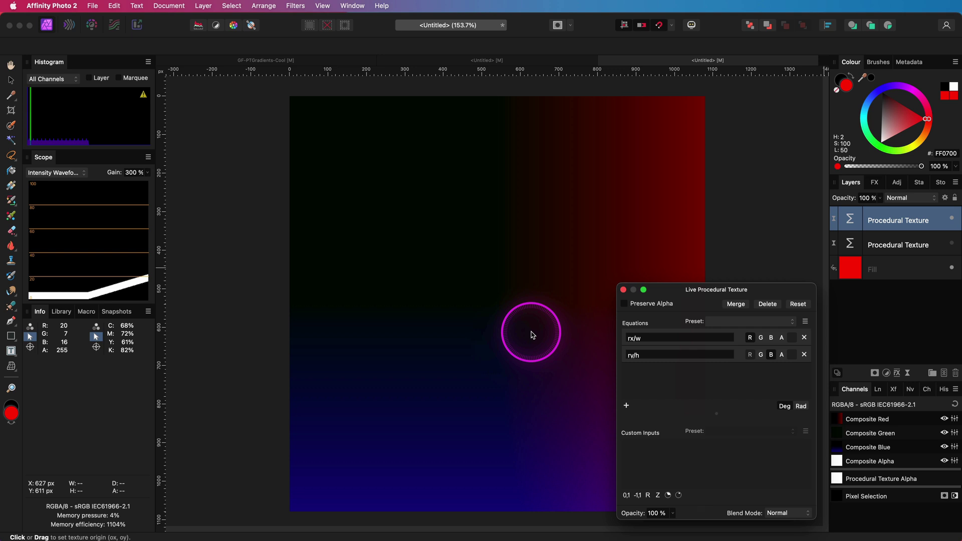
- Drag the texture origin around the canvas until it sits near the middle
drag(537, 334, 292, 467)
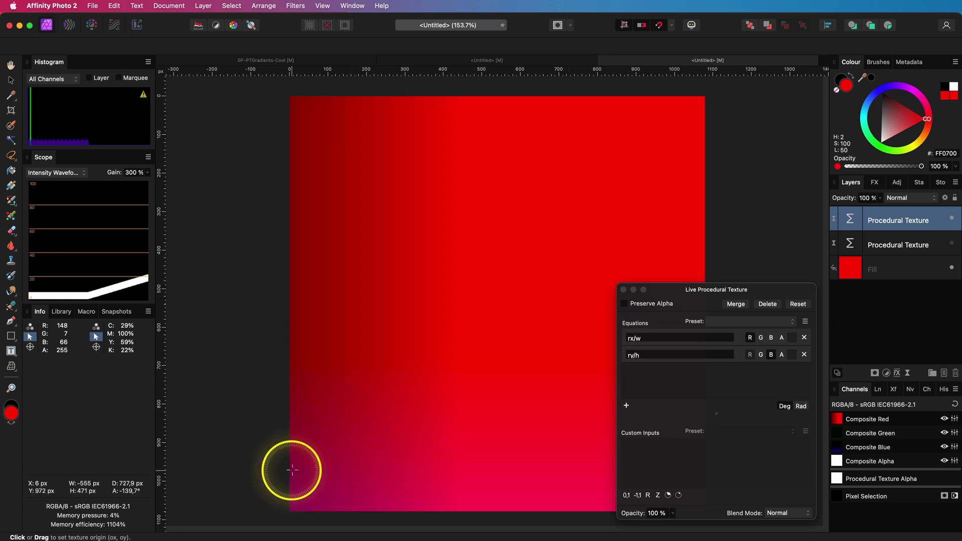
click(721, 99)
drag(721, 98, 471, 410)
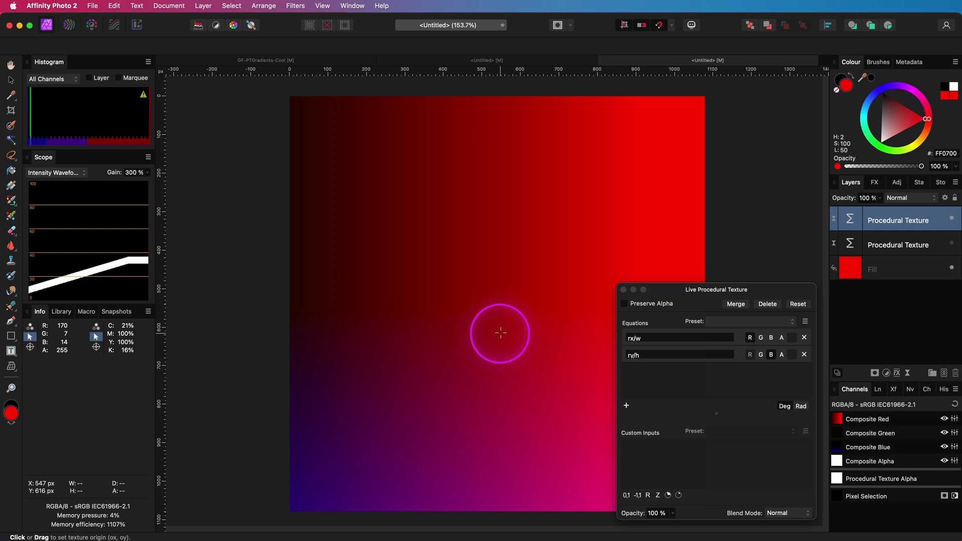
click(501, 333)
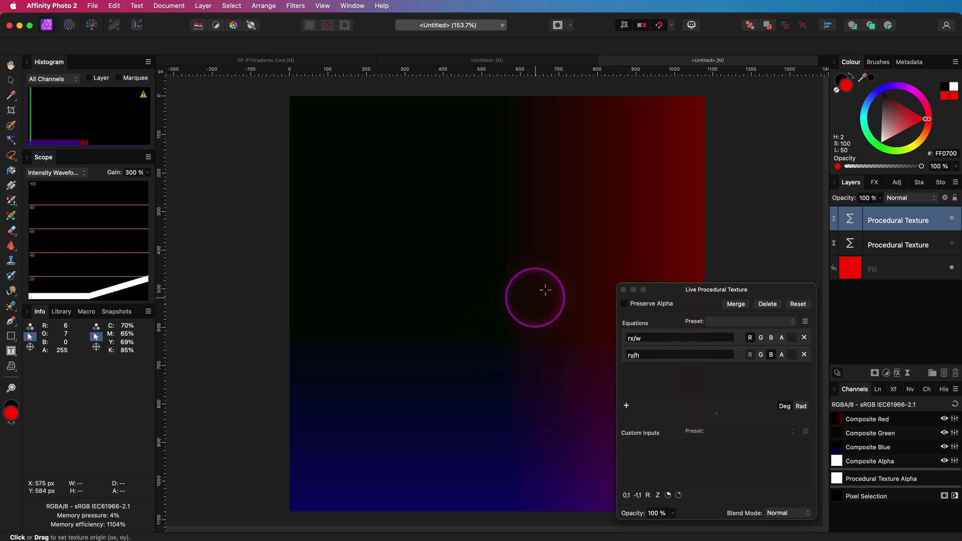
- Add a Curves adjustment, trying the Green channel with Max 0,2 and a raised start point
click(624, 290)
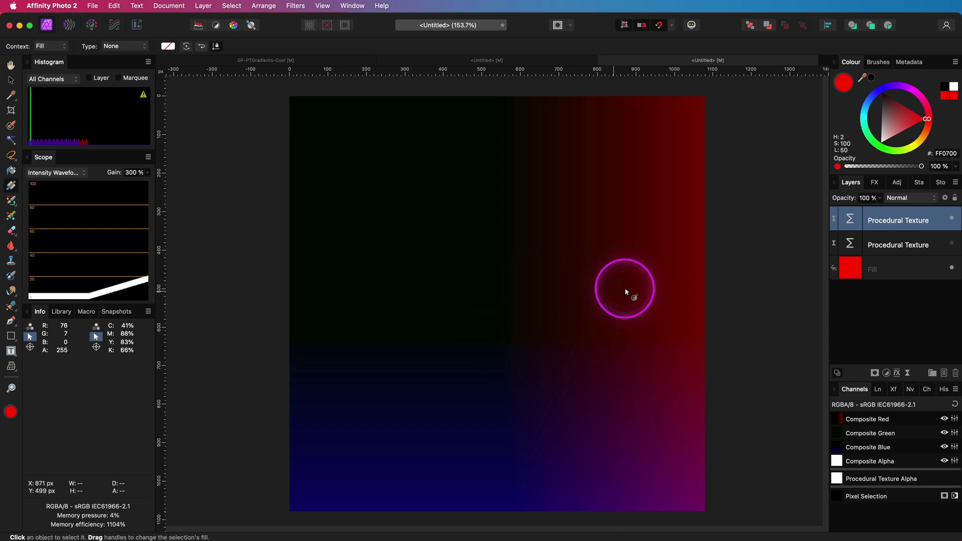
key(super+m)
click(709, 482)
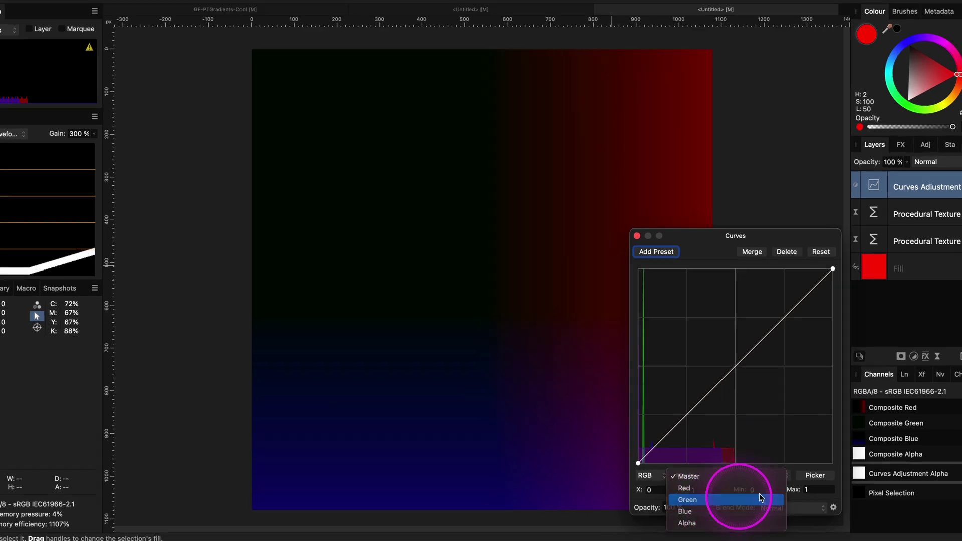
click(706, 502)
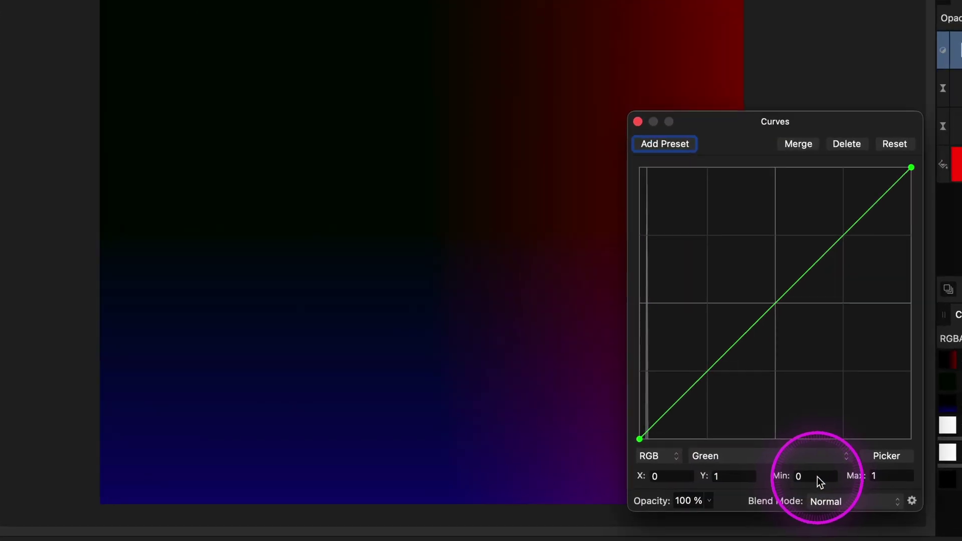
click(865, 477)
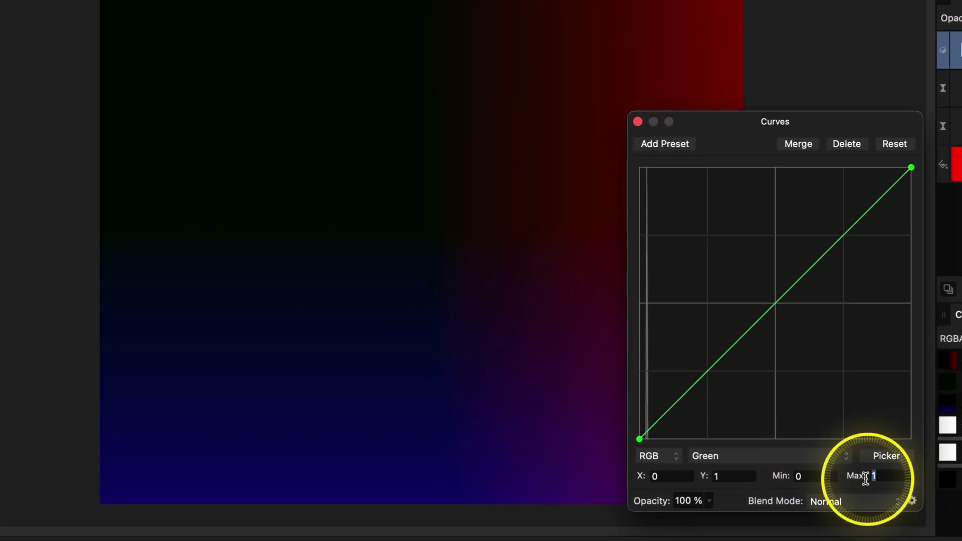
text(0,25)
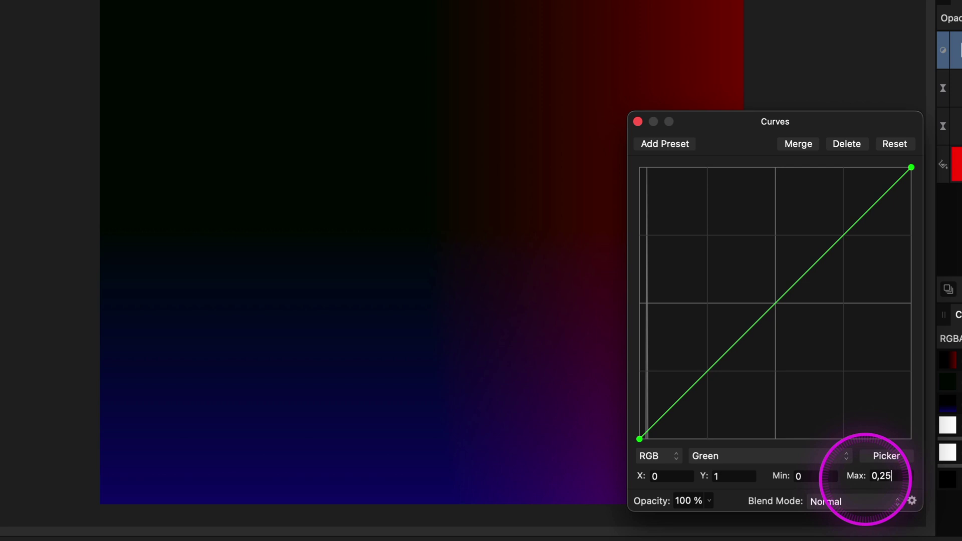
drag(640, 439, 640, 167)
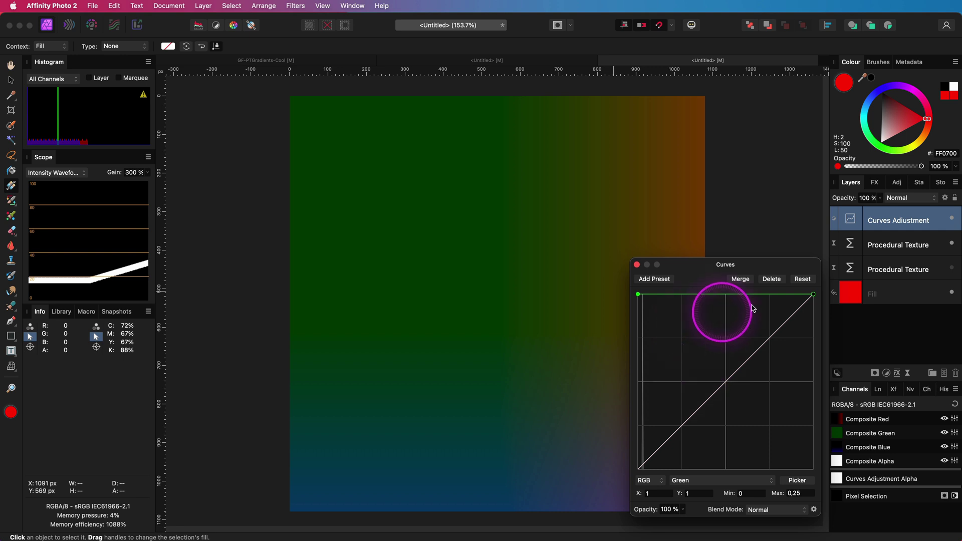
- Reset the curve to its diagonal and set the Curves layer to Negation blend mode
click(813, 293)
click(803, 280)
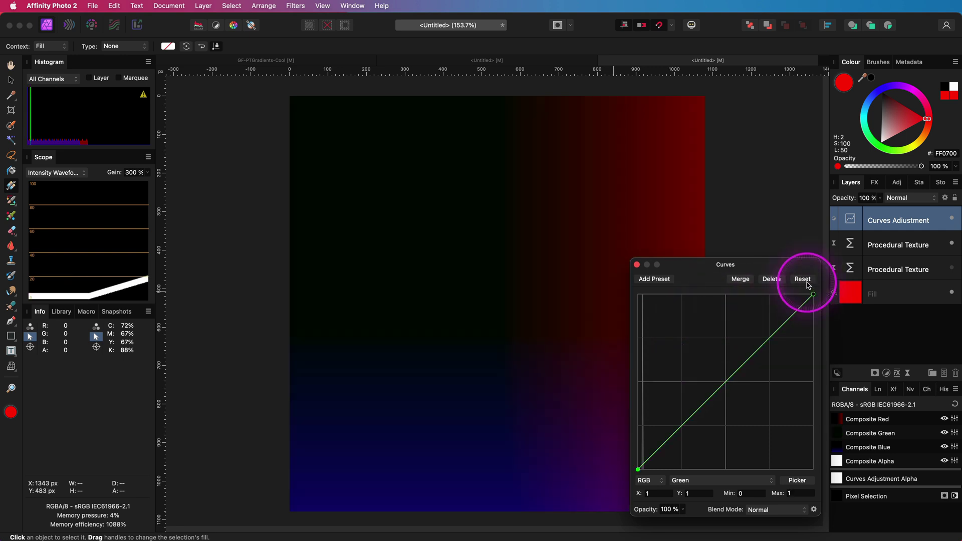
click(637, 265)
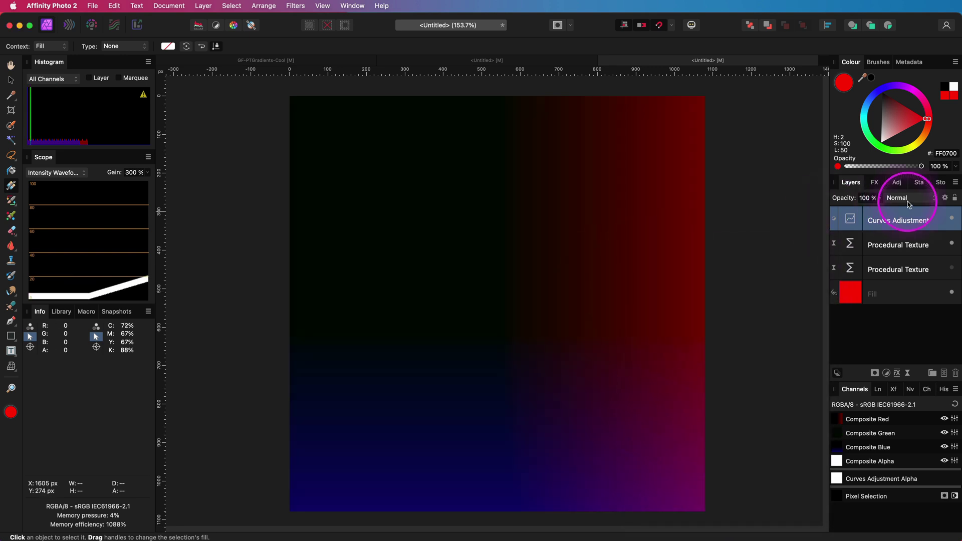
click(909, 198)
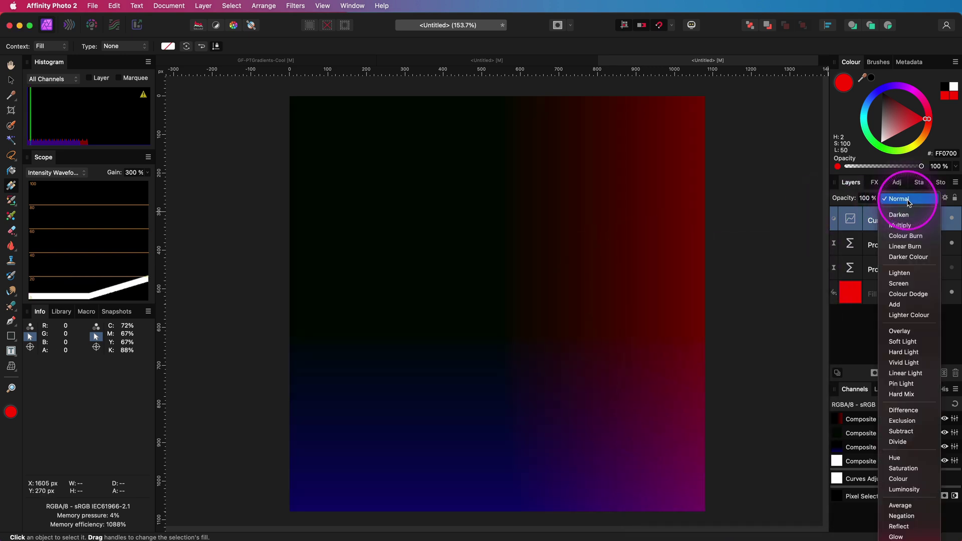
click(902, 516)
- Drag the upper texture's origin so the gradient whitens toward the bottom right
double_click(851, 244)
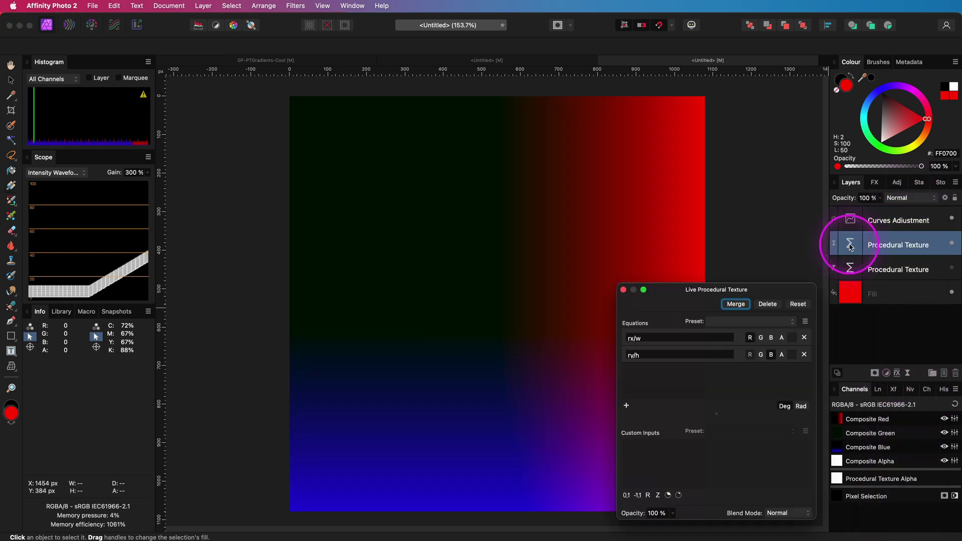
click(380, 273)
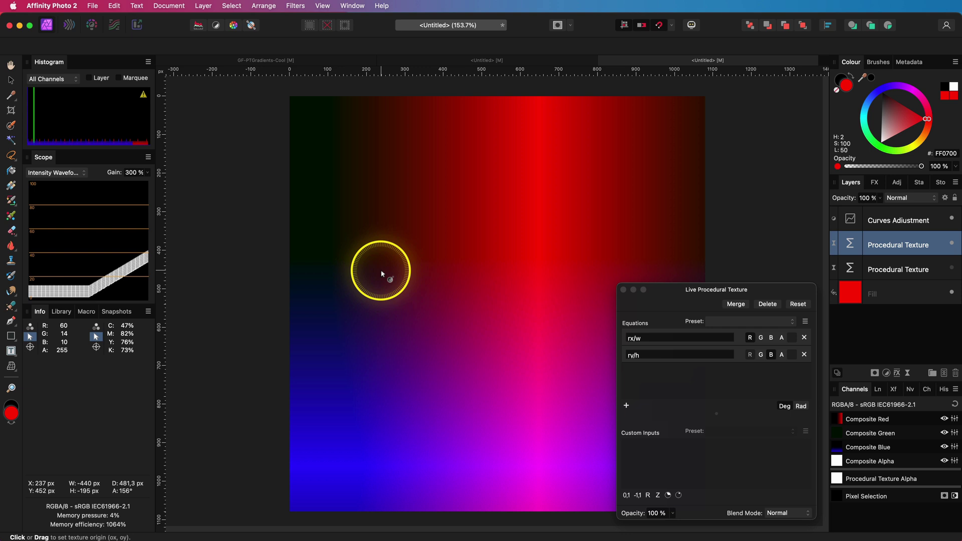
drag(526, 371, 431, 228)
drag(501, 348, 596, 296)
click(624, 290)
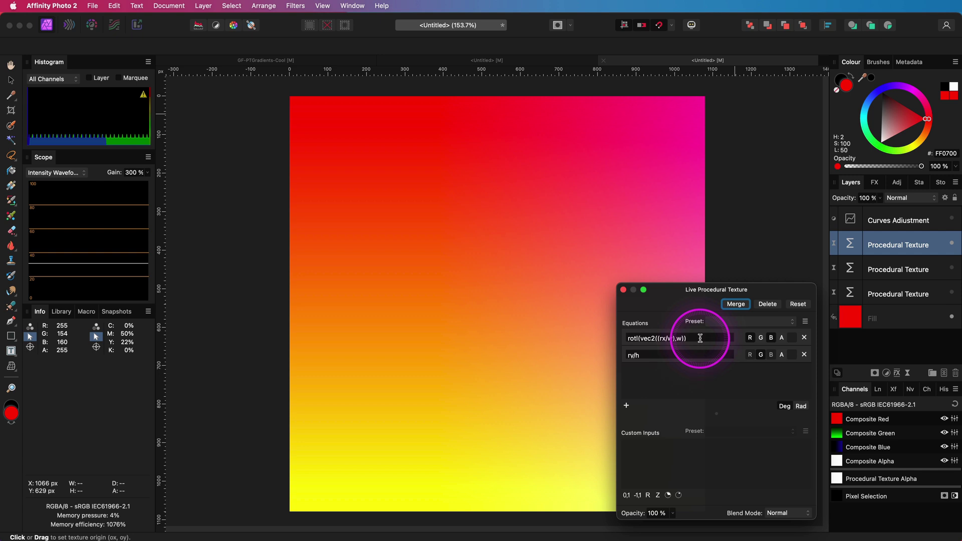
click(704, 373)
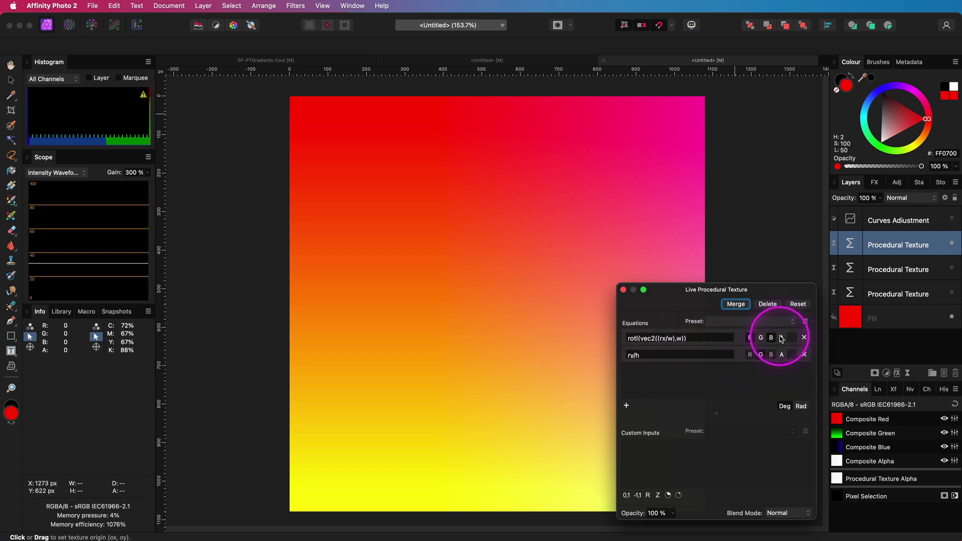
drag(451, 347, 623, 290)
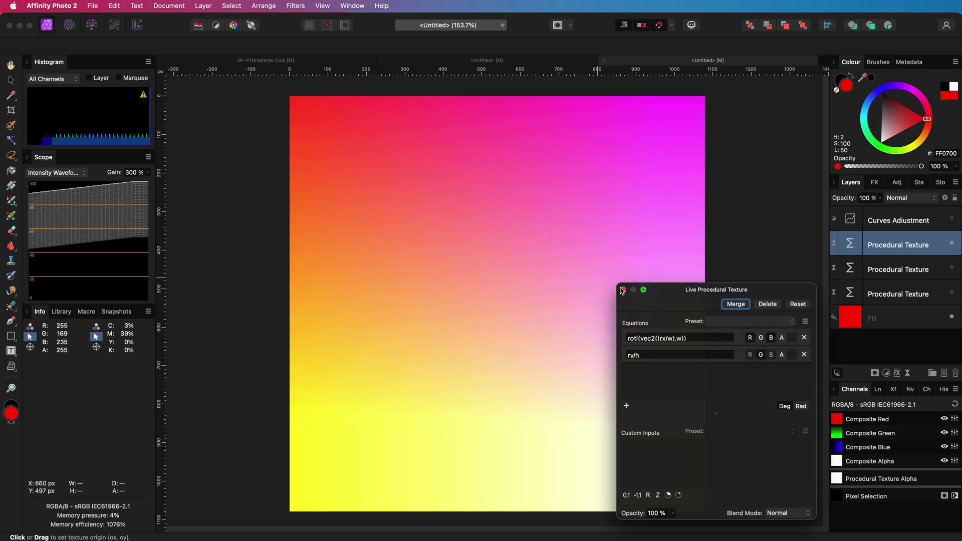
click(623, 291)
- Group the bottom Procedural Texture layer with the Fill layer
click(855, 296)
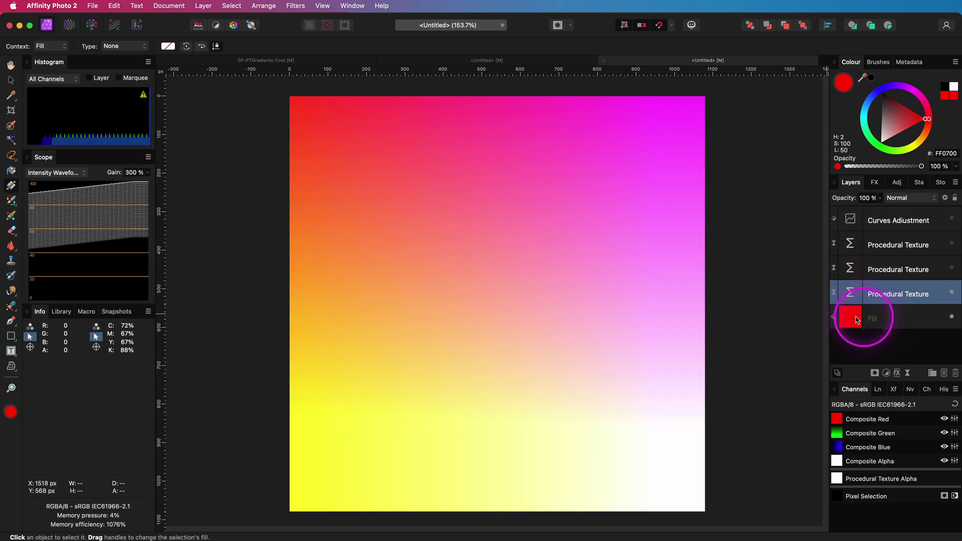
shift+click(856, 319)
right_click(856, 319)
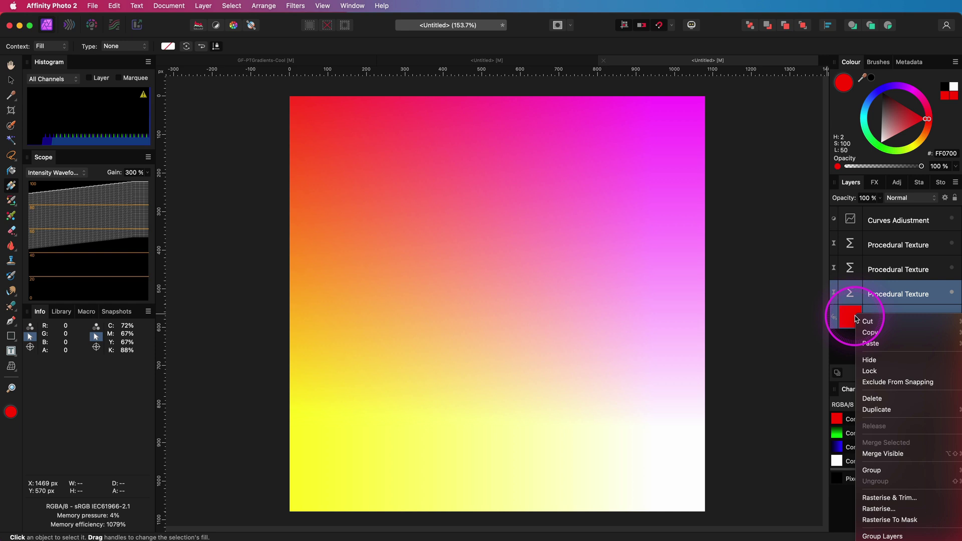
click(872, 471)
- Set the group to Soft Light at 72% opacity and move the portrait layer to the top
click(913, 321)
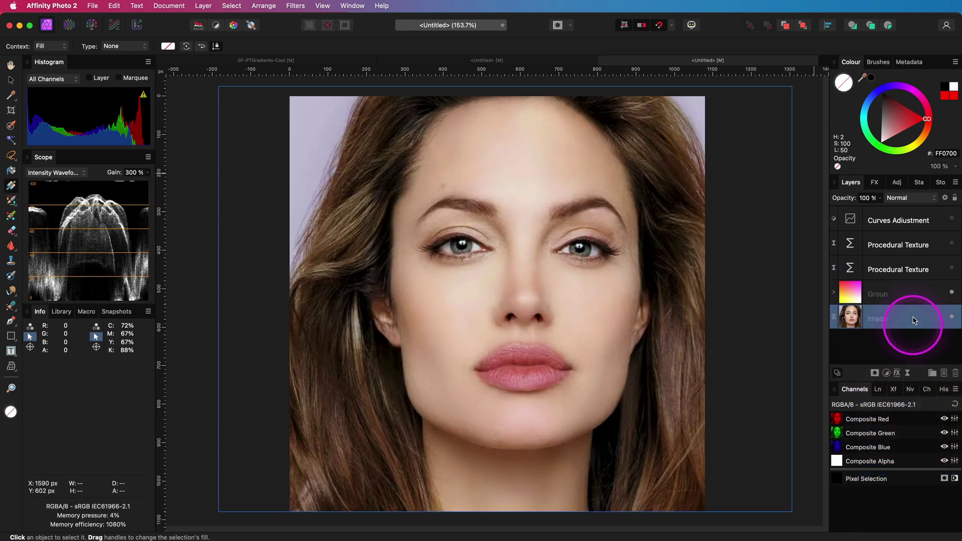
click(845, 291)
click(912, 197)
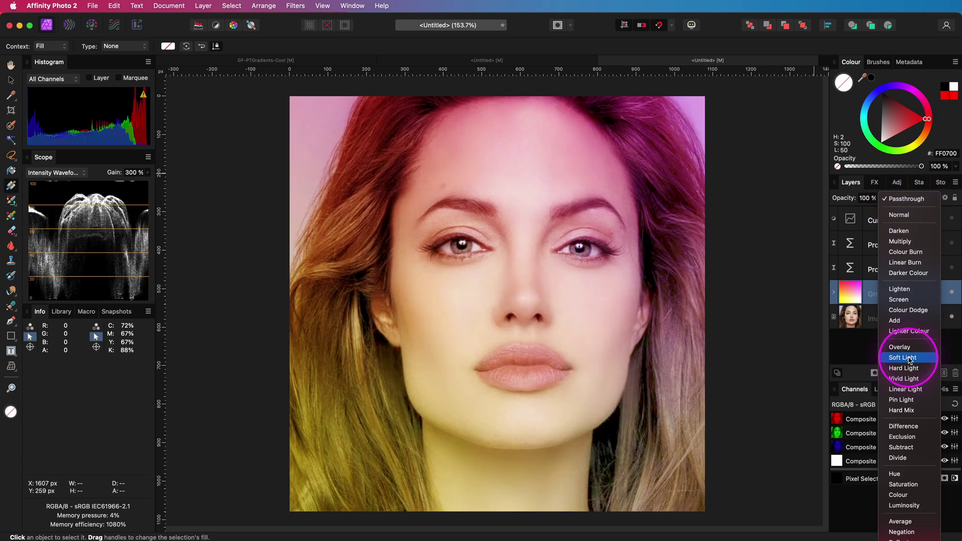
click(904, 358)
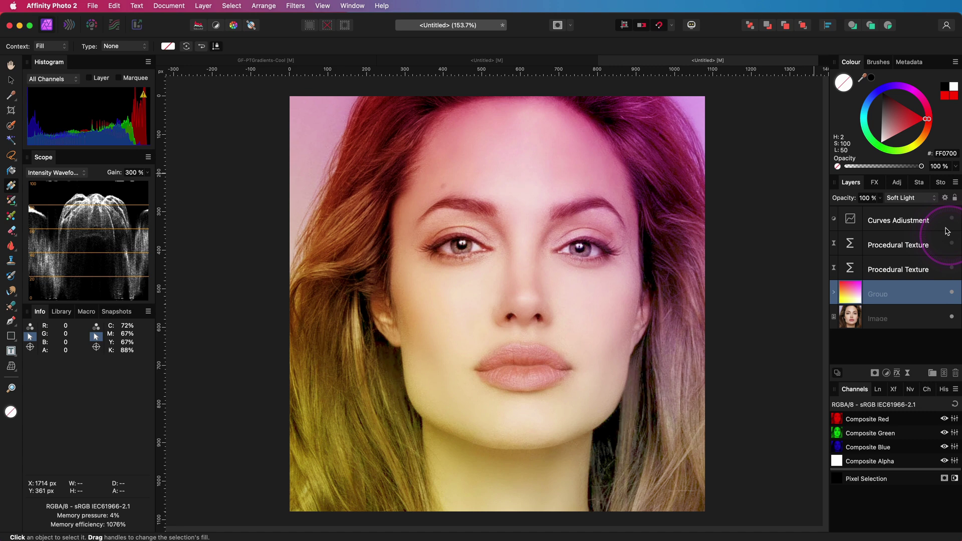
mouse_move(834, 198)
mouse_down()
mouse_move(819, 203)
mouse_move(830, 200)
mouse_up()
click(853, 295)
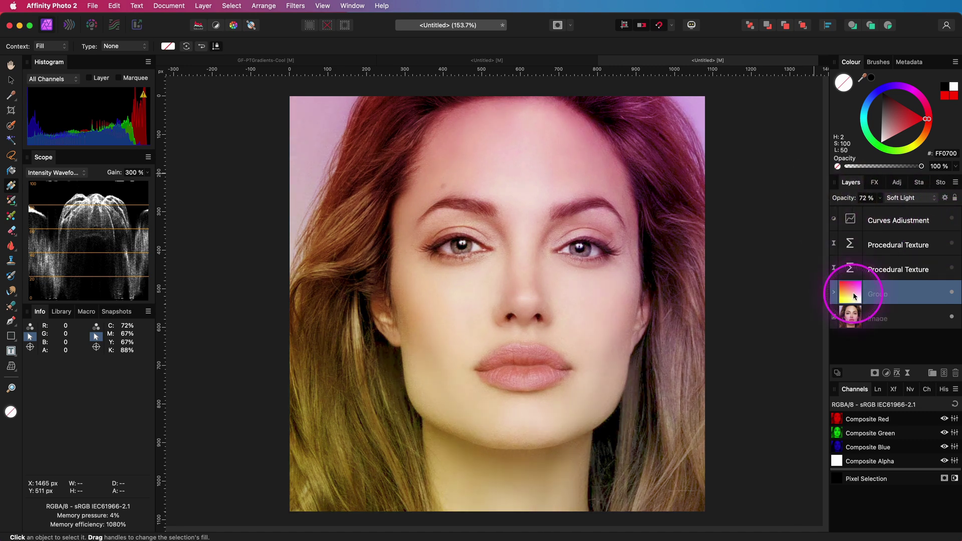
click(851, 316)
drag(850, 316, 852, 220)
- Add a Procedural Texture filter to the portrait with an x/w equation
click(908, 373)
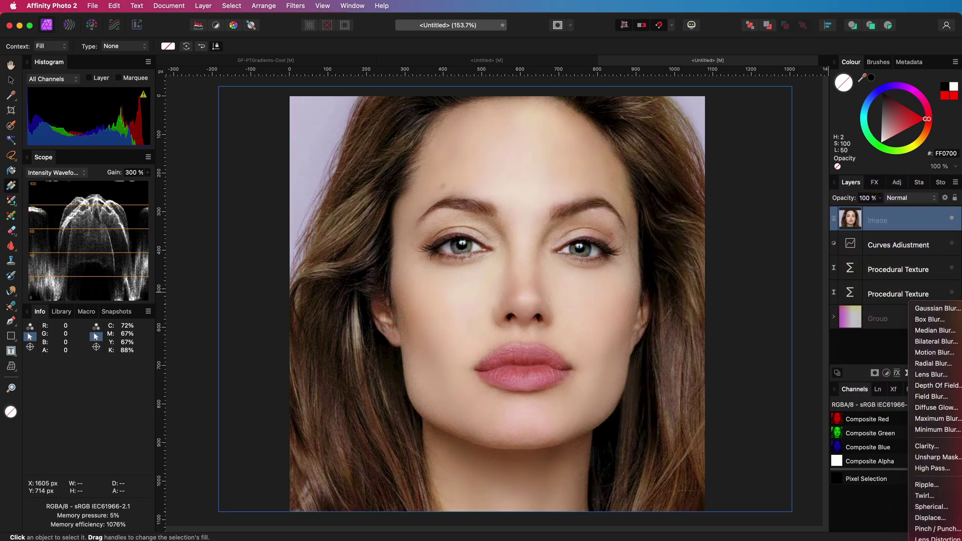
click(932, 518)
click(626, 405)
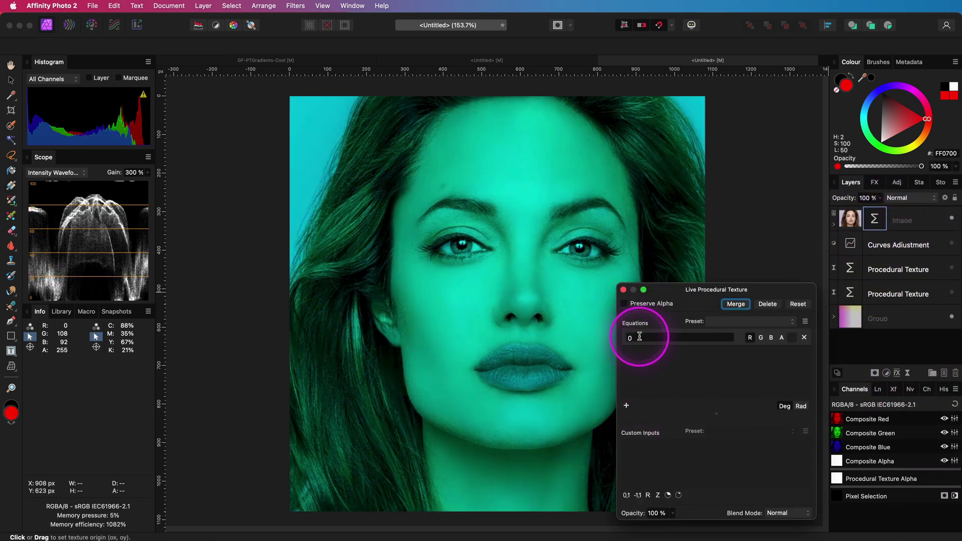
click(623, 338)
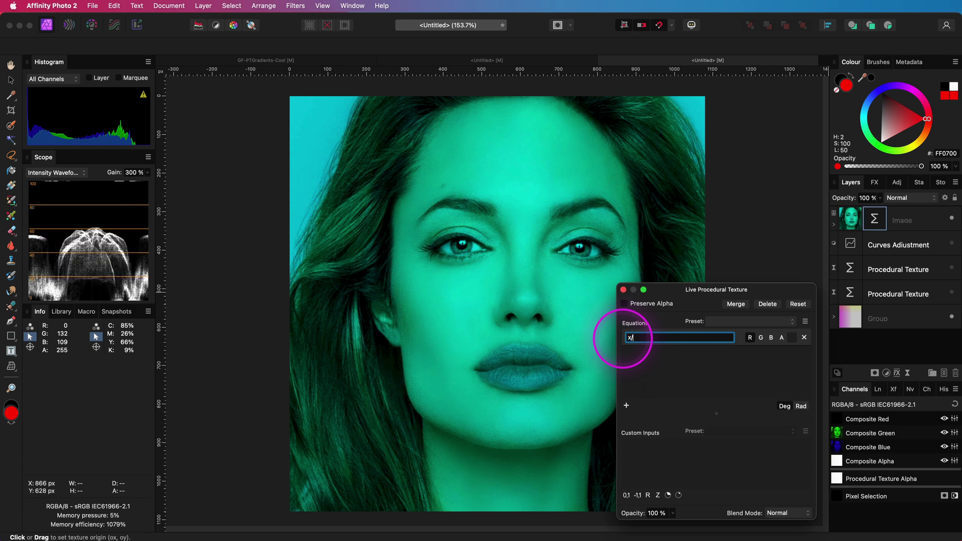
key(Return)
- Add a second equation y/h on the blue channel
click(627, 405)
click(609, 356)
text(y/h)
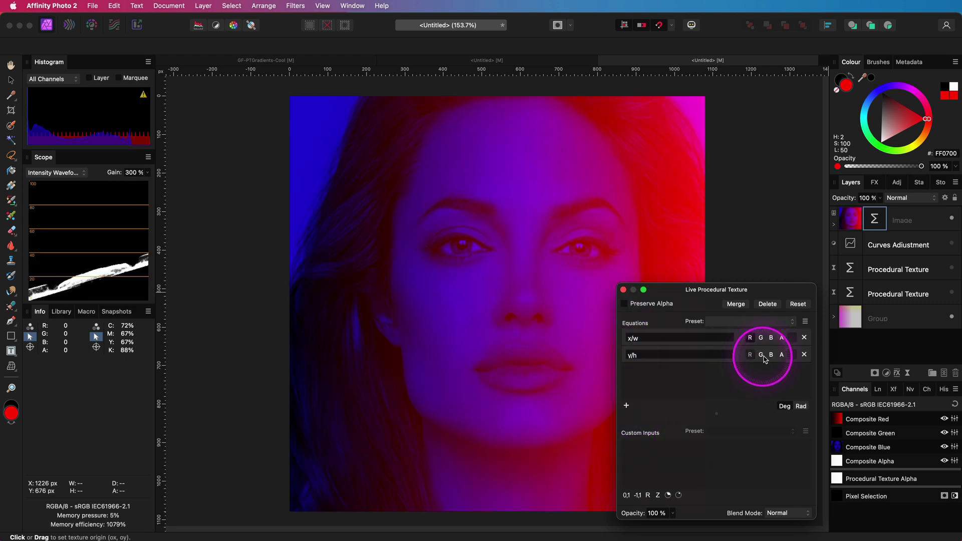
click(771, 356)
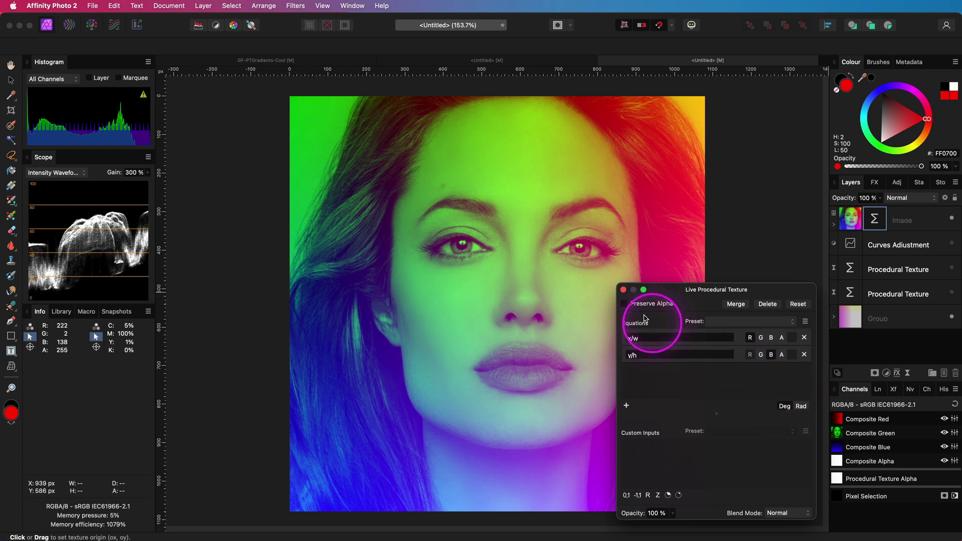
- Lift the texture layer to the top of the stack and hide the portrait layer
click(624, 291)
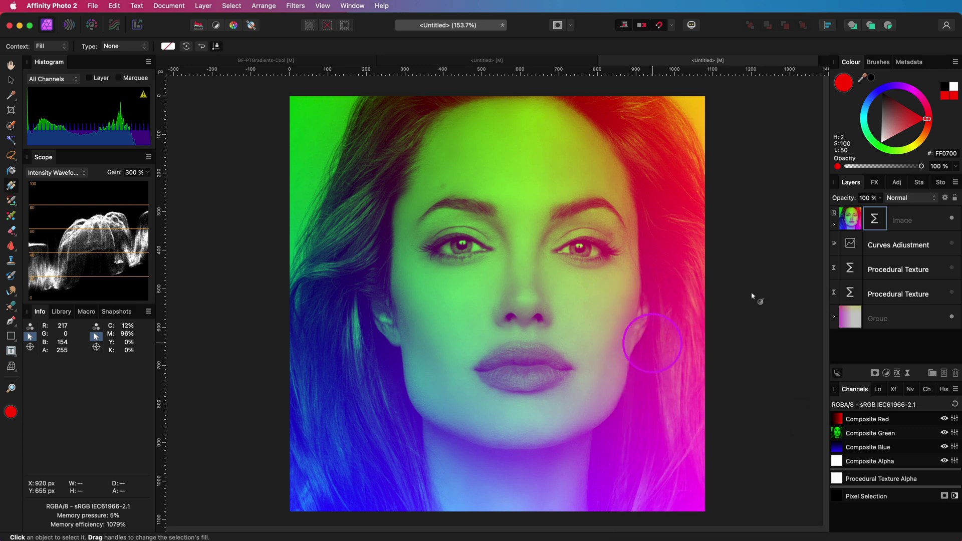
drag(886, 210, 918, 231)
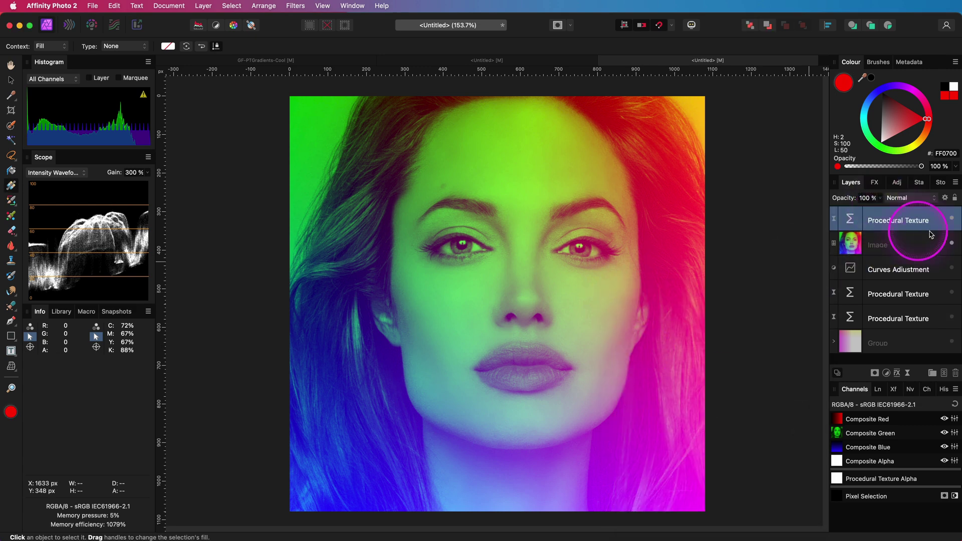
click(952, 219)
click(953, 219)
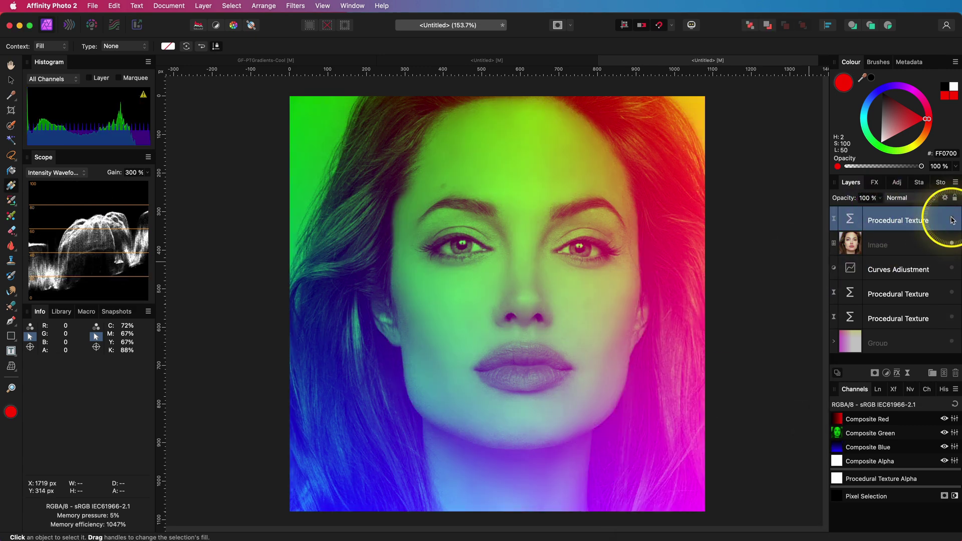
click(952, 219)
click(953, 243)
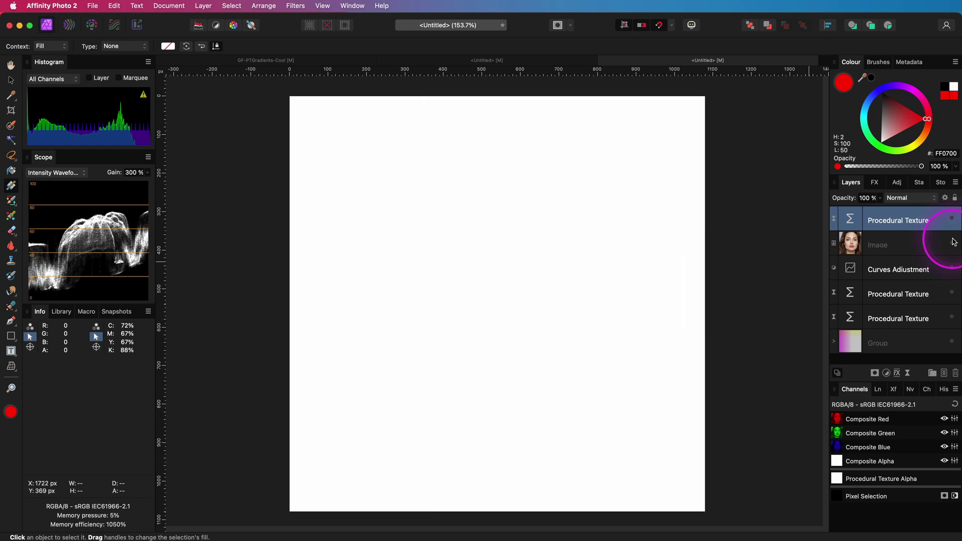
- Add a new fill layer with an elliptical gradient stretched out from the page centre
click(209, 8)
click(229, 93)
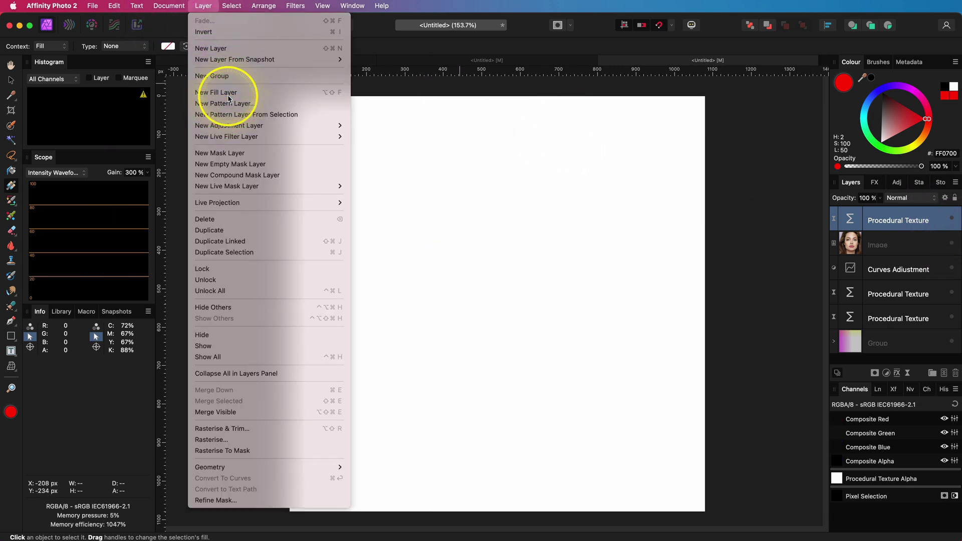
click(111, 46)
click(111, 76)
drag(537, 322, 308, 188)
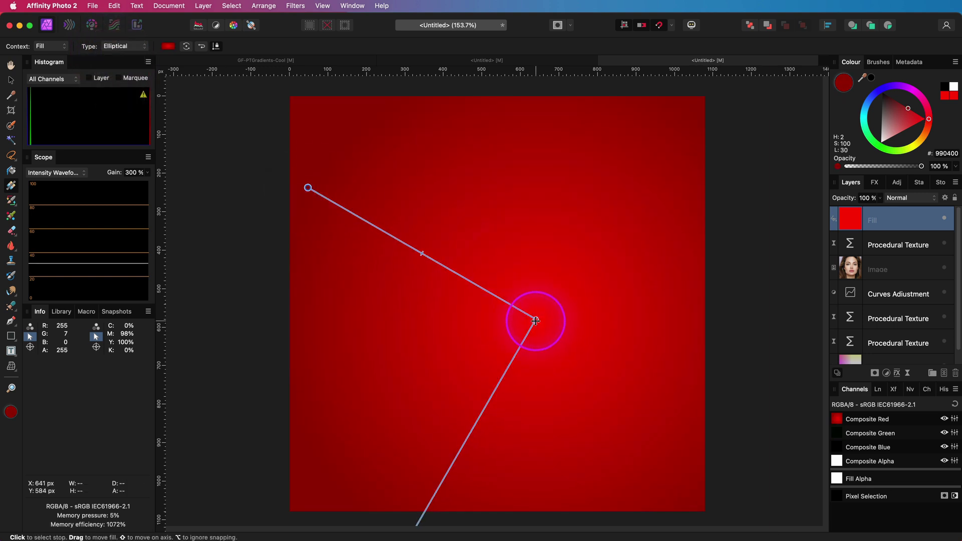
- Recolour the gradient from blue to white and add a Procedural Texture live filter
click(896, 361)
click(909, 377)
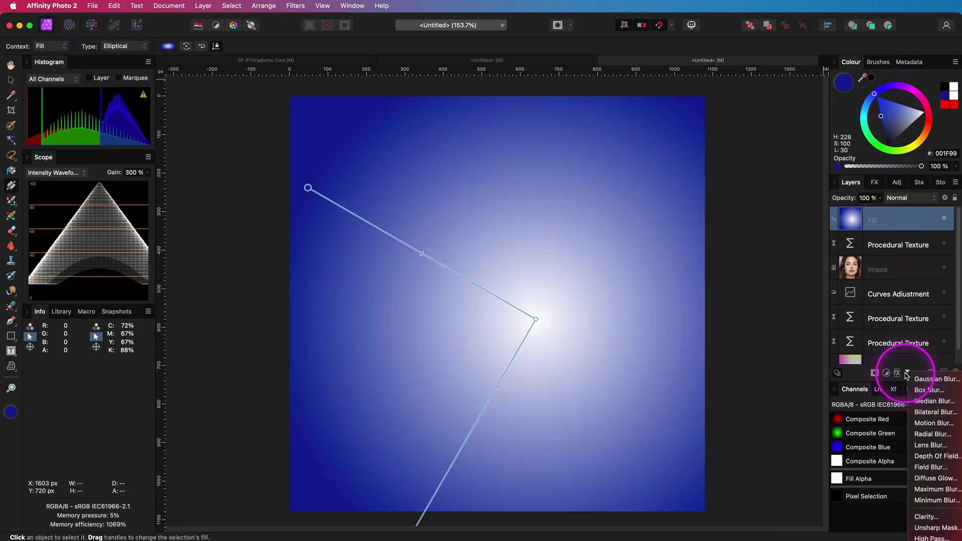
click(913, 221)
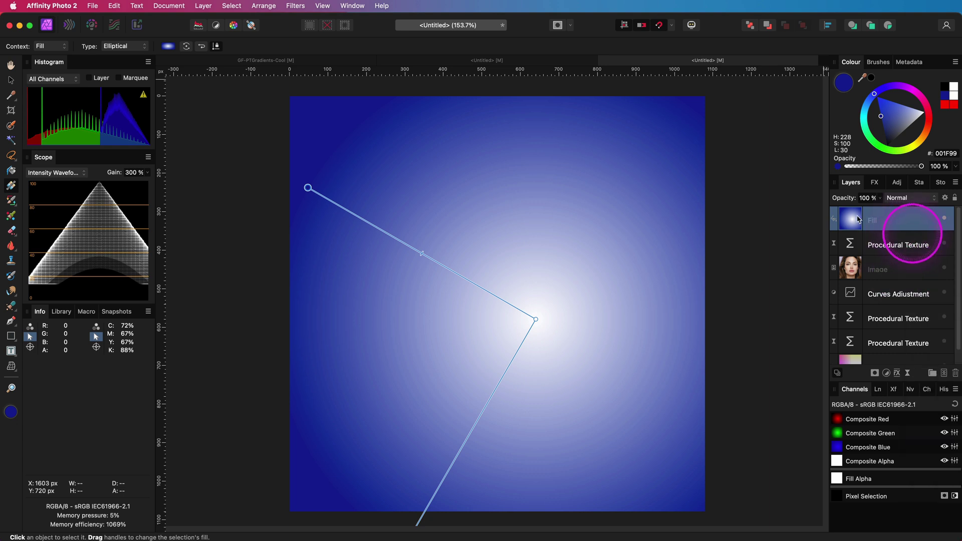
- Give the procedural texture an x/w equation with green off and a y/h equation
click(626, 405)
click(653, 345)
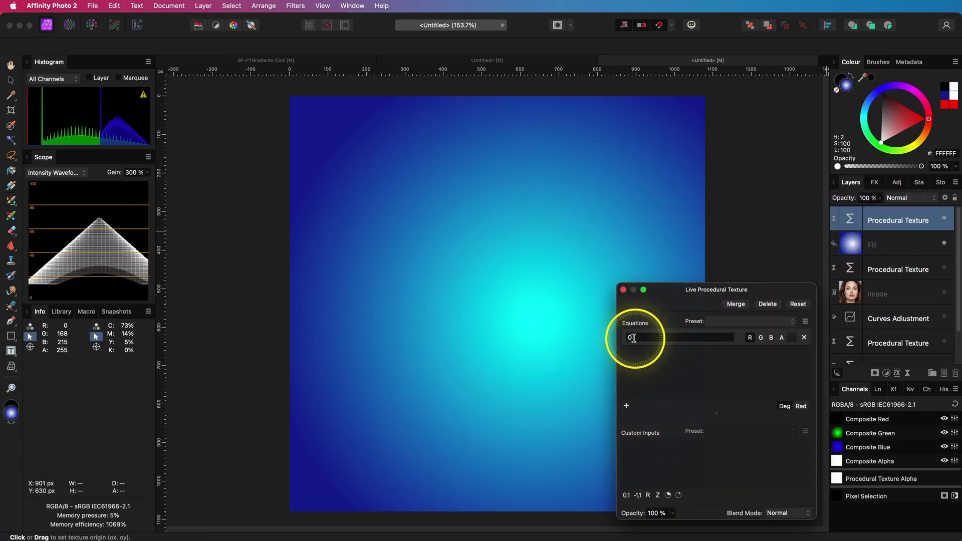
text(x/w)
click(762, 337)
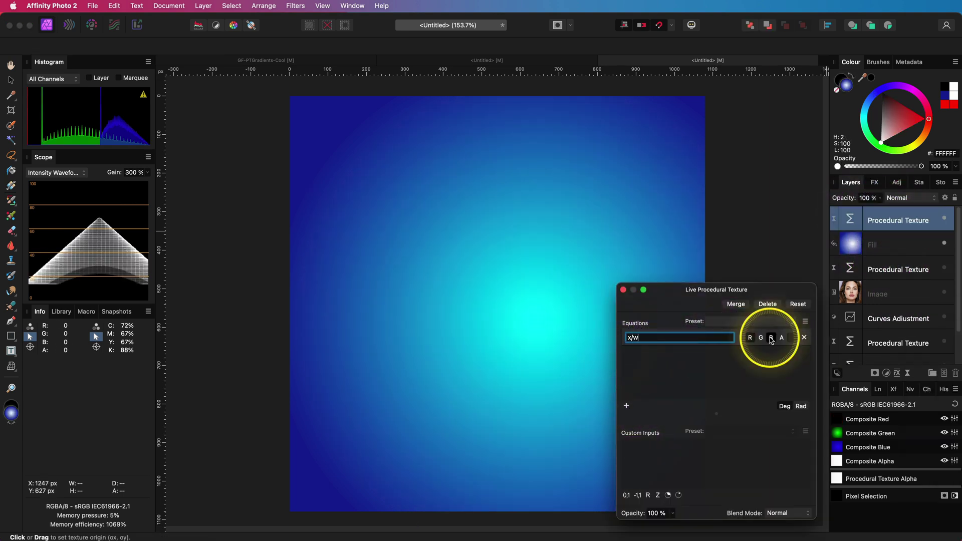
click(627, 405)
click(651, 353)
text(y/h)
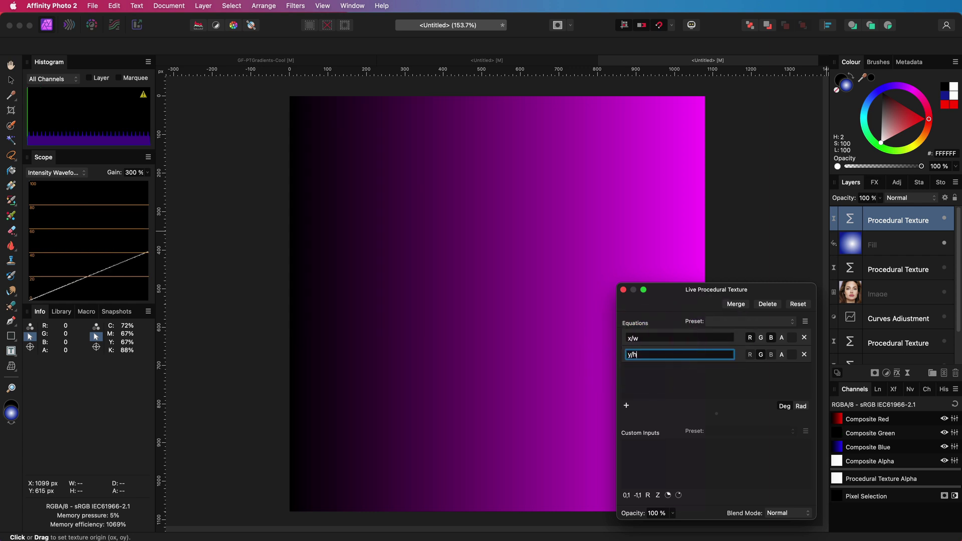
click(654, 301)
click(625, 291)
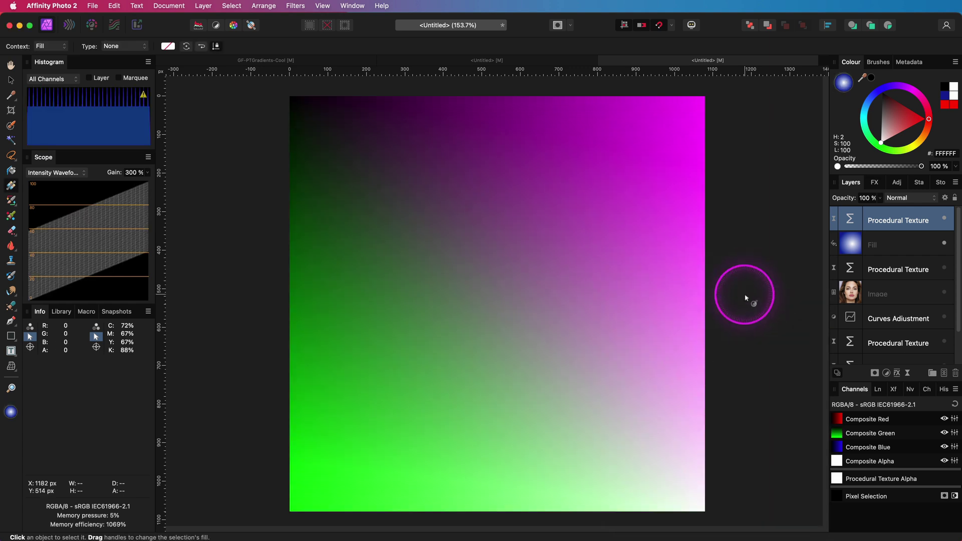
- Blend the texture in Linear Light and fade it out over darker underlying areas
click(901, 201)
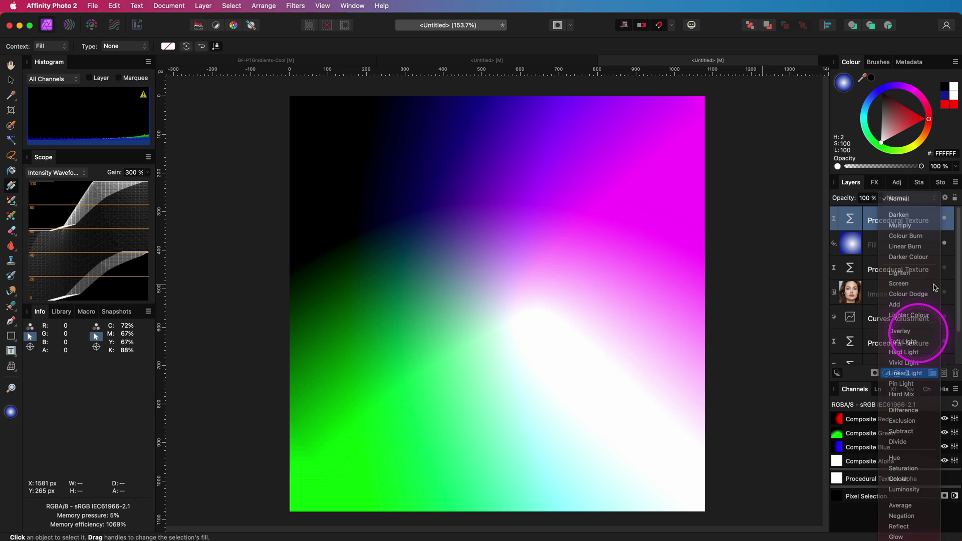
click(906, 373)
click(946, 197)
drag(831, 347, 829, 498)
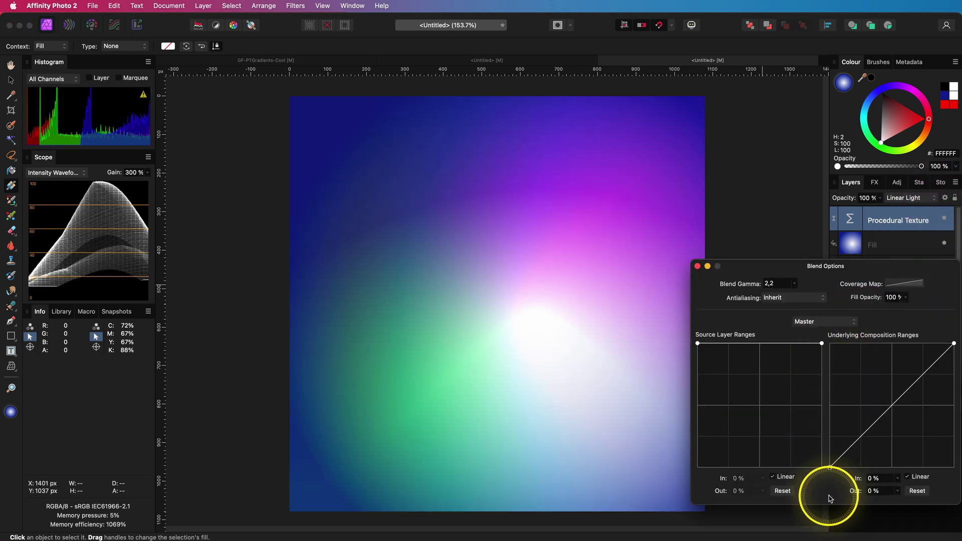
click(698, 267)
- Drag the gradient centre near mid-canvas and swing its outer end toward the lower left
click(859, 250)
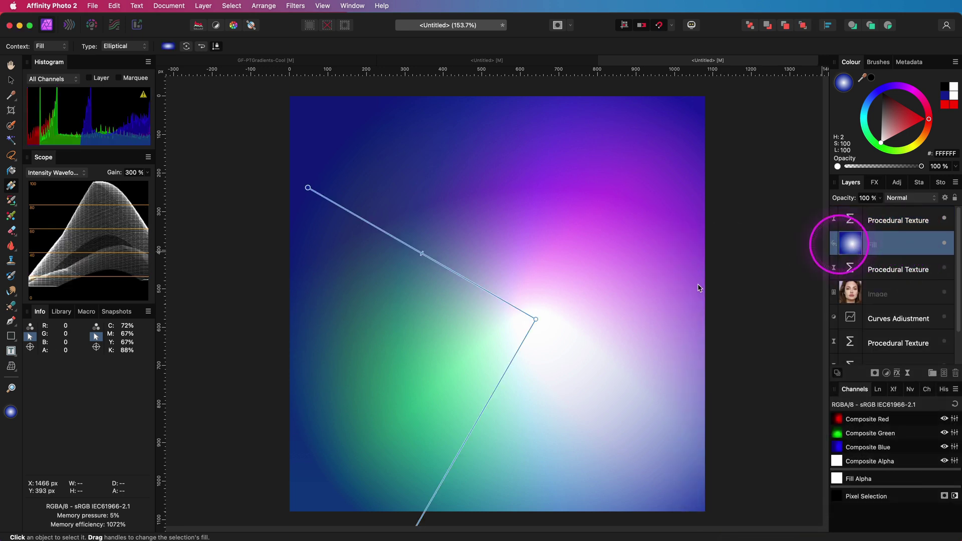
drag(535, 318, 472, 319)
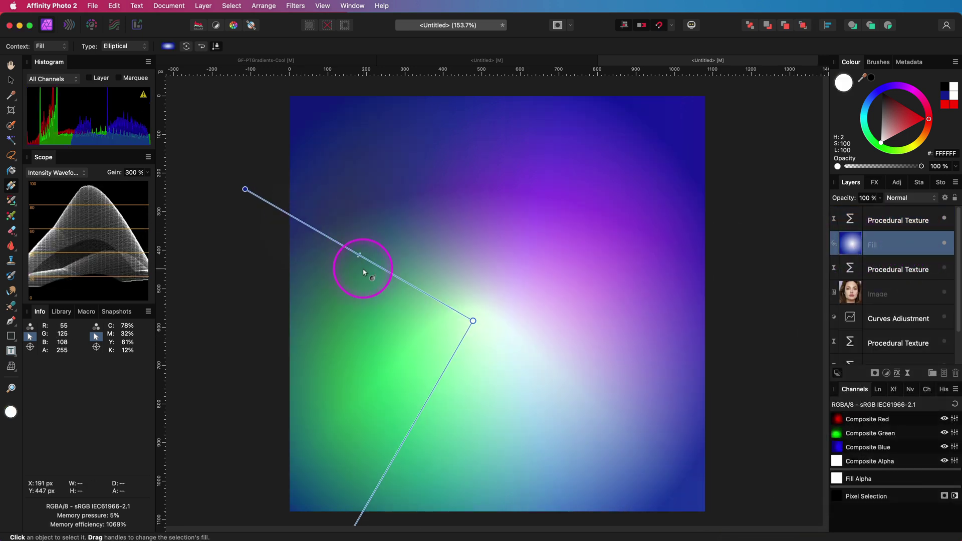
drag(245, 190, 257, 507)
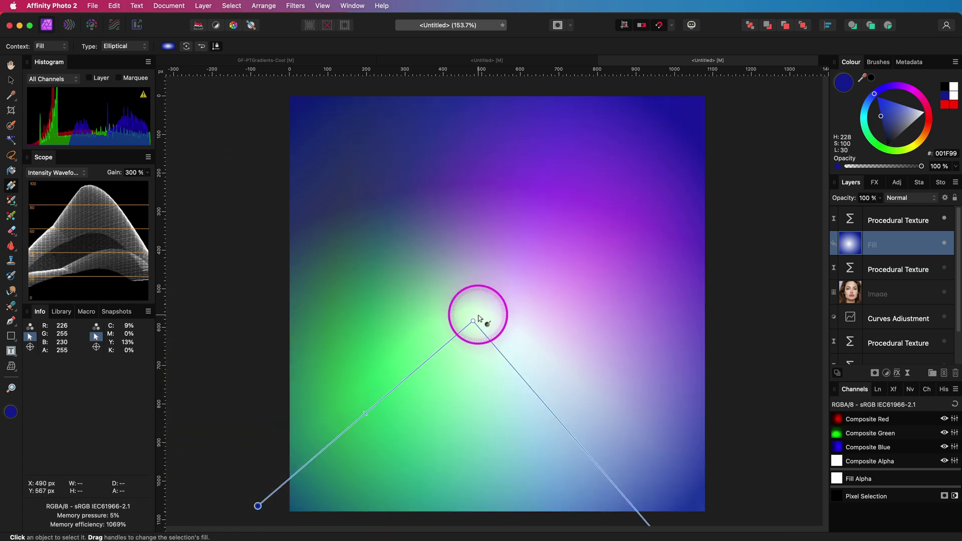
drag(476, 319, 507, 304)
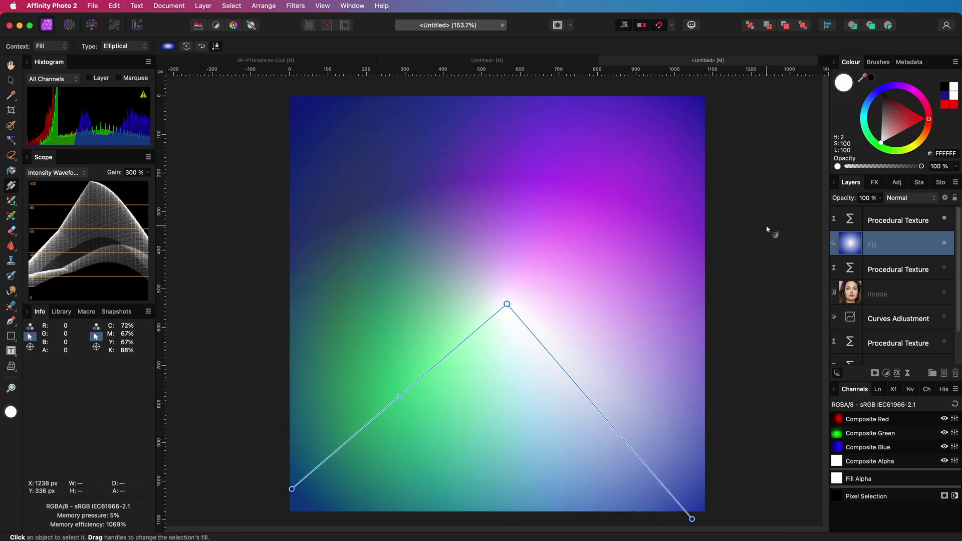
- Add an HSL adjustment with the hue shifted to about -84.6°
click(888, 374)
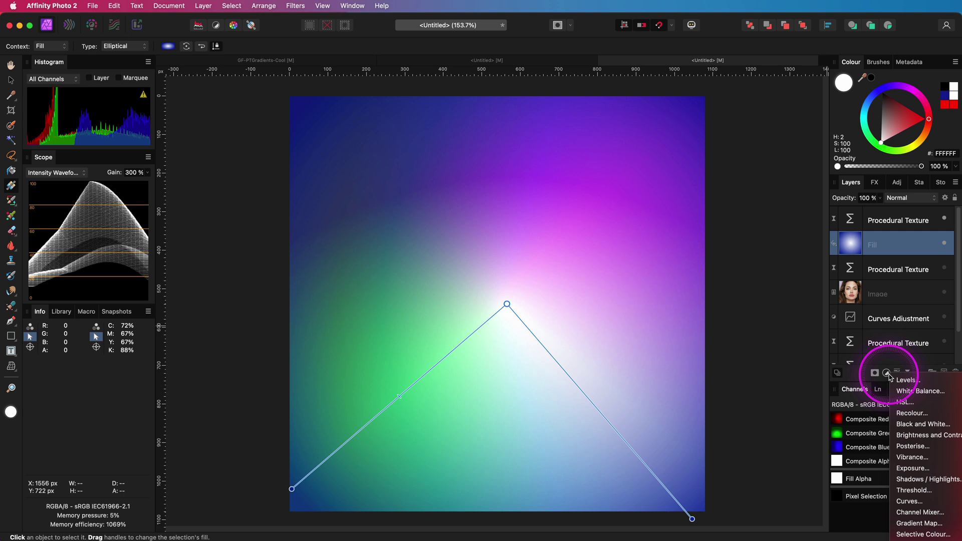
click(904, 402)
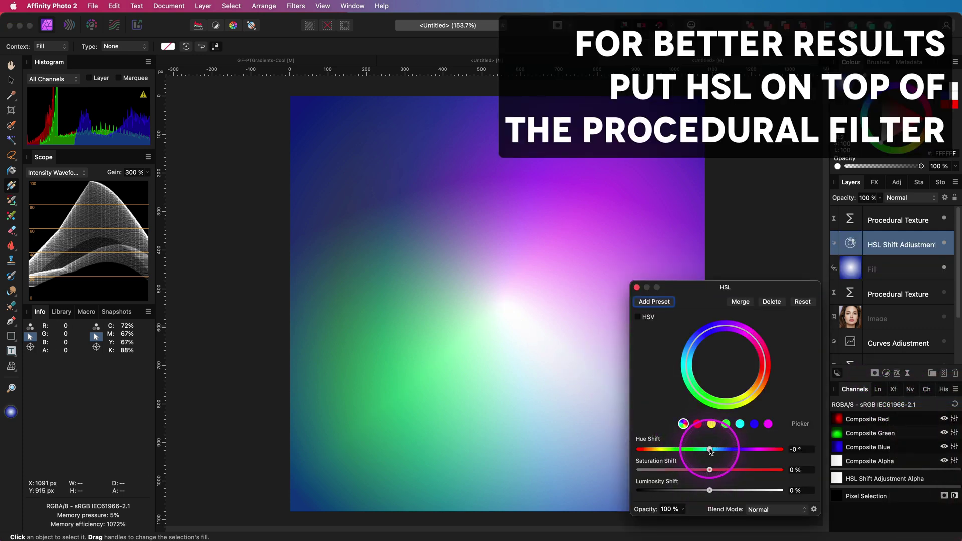
drag(710, 449, 678, 451)
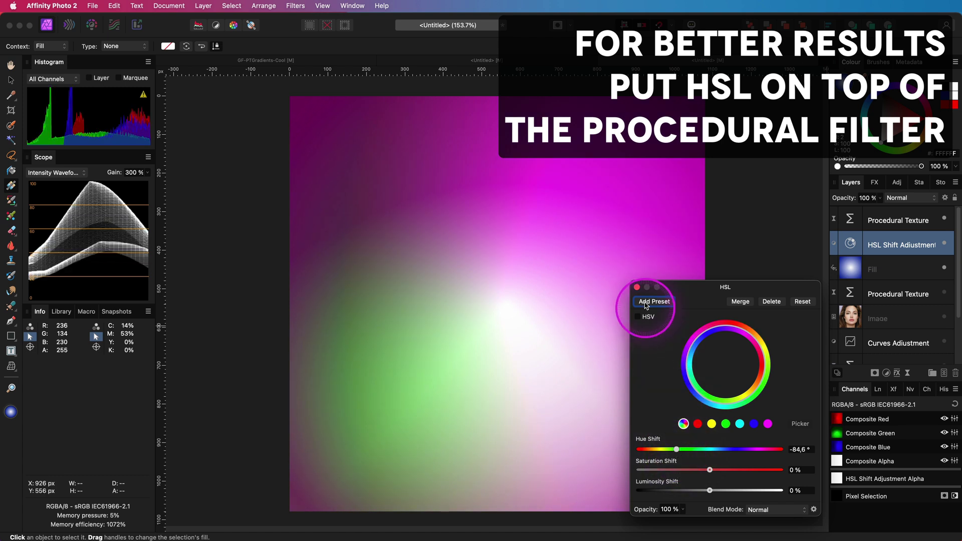
click(636, 288)
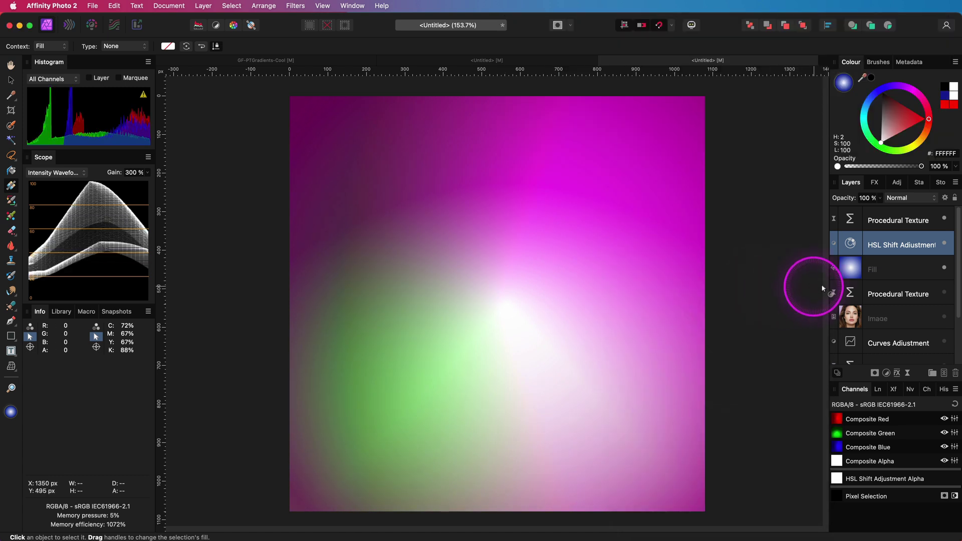
- Group the texture, HSL and fill layers together
shift+click(882, 221)
right_click(880, 220)
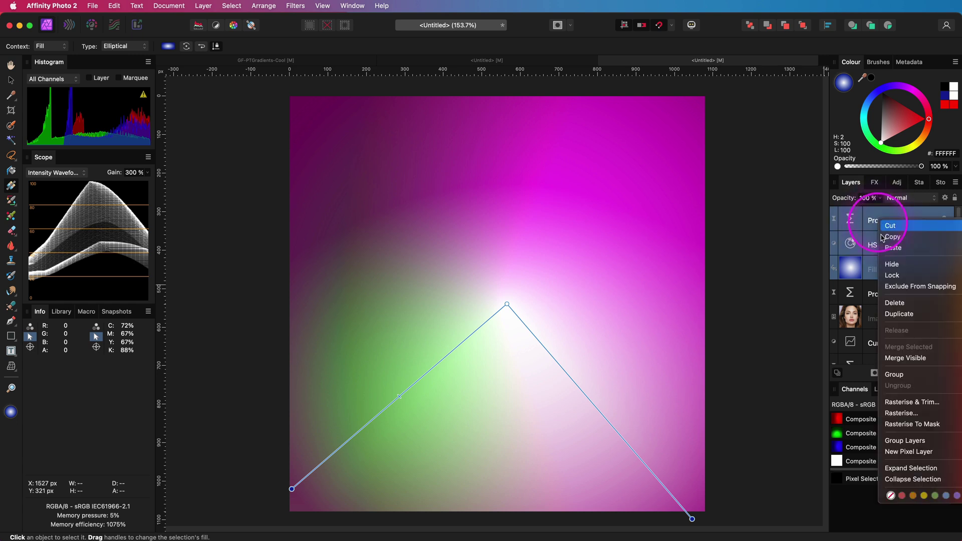
click(910, 374)
- Move the portrait Image layer below the group and set the group's blend mode to Hard Light
drag(845, 265, 952, 242)
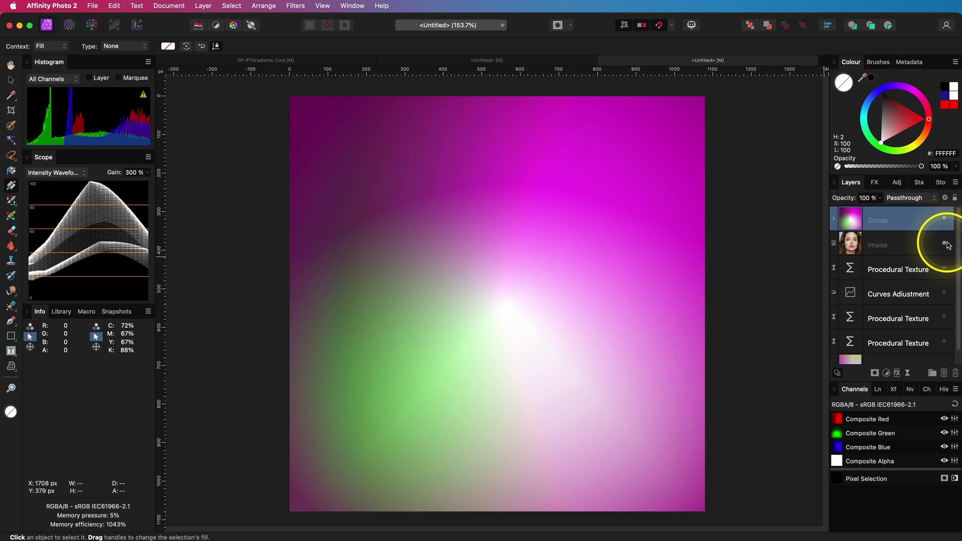
click(906, 198)
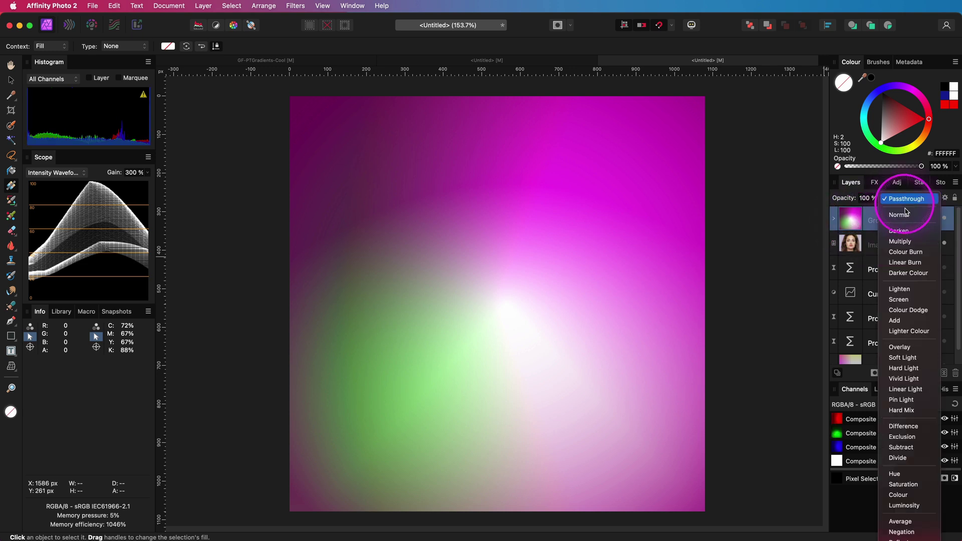
click(911, 369)
drag(846, 201, 844, 197)
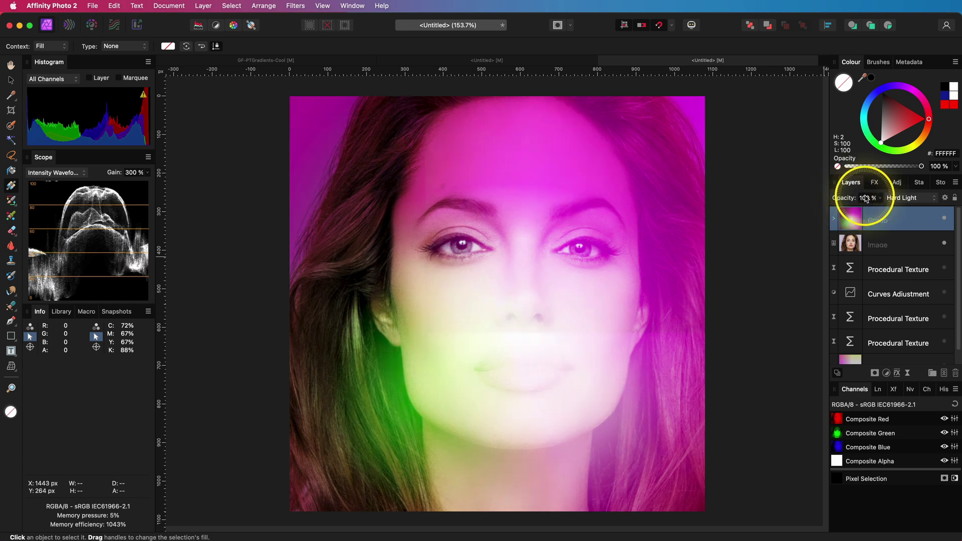
- Move the gradient centre onto the left eye and make its dark blue end stop fully transparent
click(835, 221)
click(558, 316)
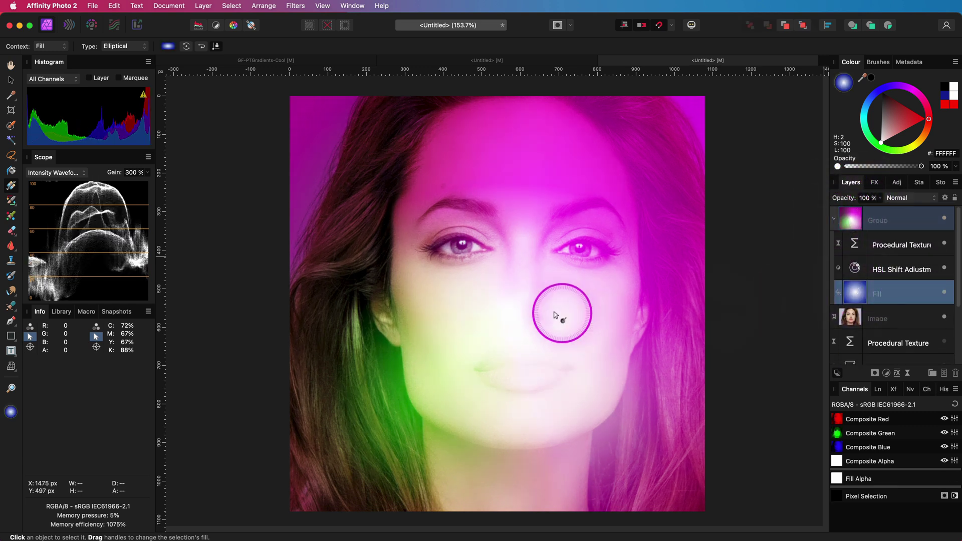
drag(558, 316, 423, 233)
click(607, 448)
click(931, 219)
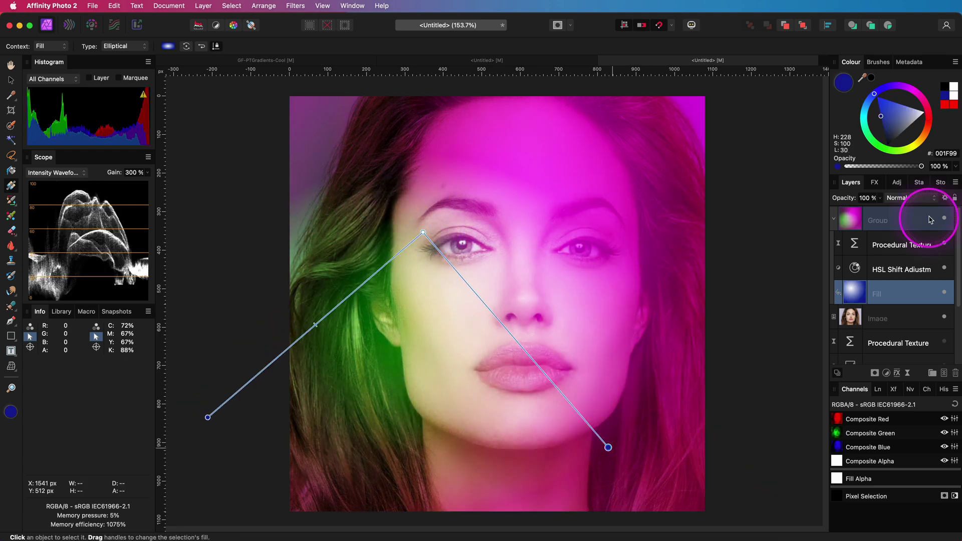
drag(922, 167, 826, 173)
- Recentre the gradient on the right eye, end it below the chin, and raise the end stop's opacity
drag(423, 233, 570, 251)
drag(755, 466, 464, 447)
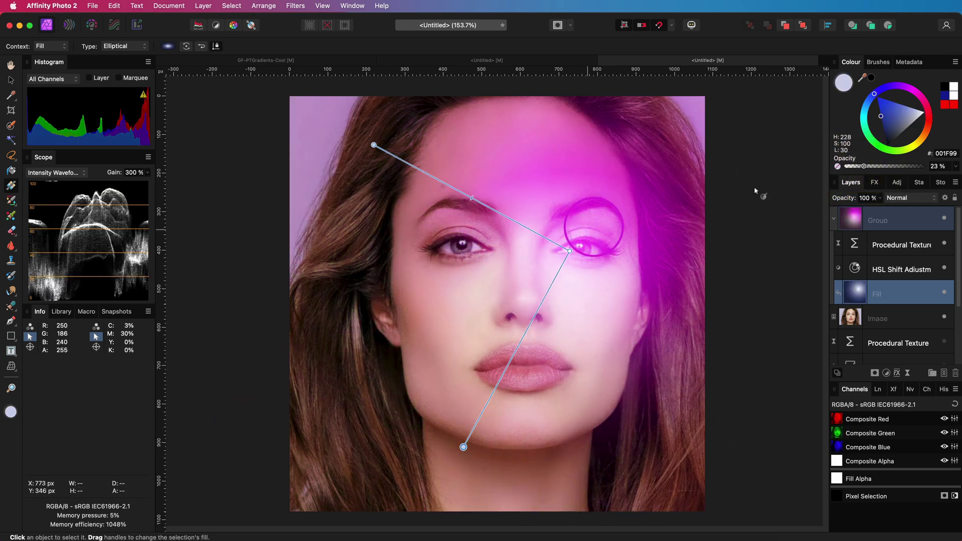
click(855, 199)
drag(863, 167, 887, 172)
click(851, 221)
- Paste the landscape image above the portrait and compare it with the gradient group hidden and shown
click(851, 244)
key(super+v)
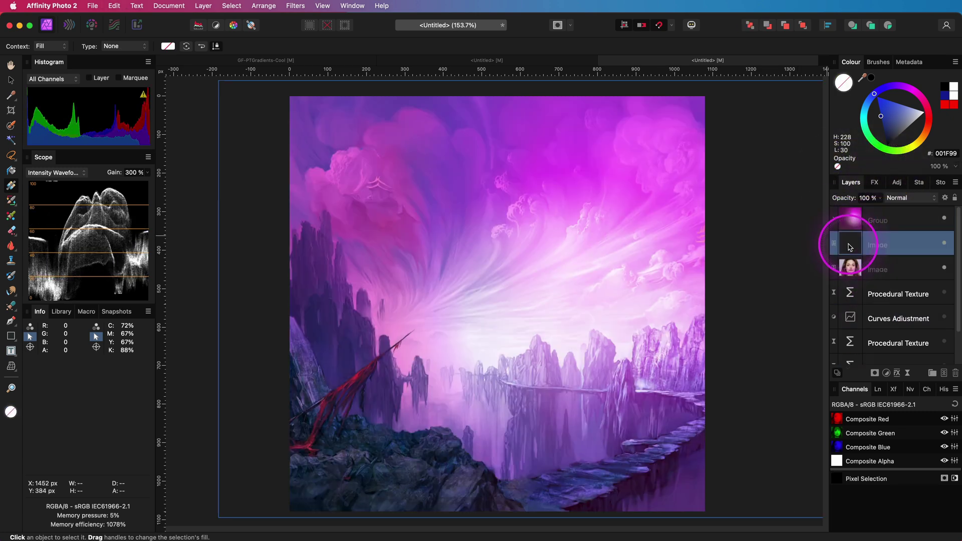
click(944, 220)
click(944, 221)
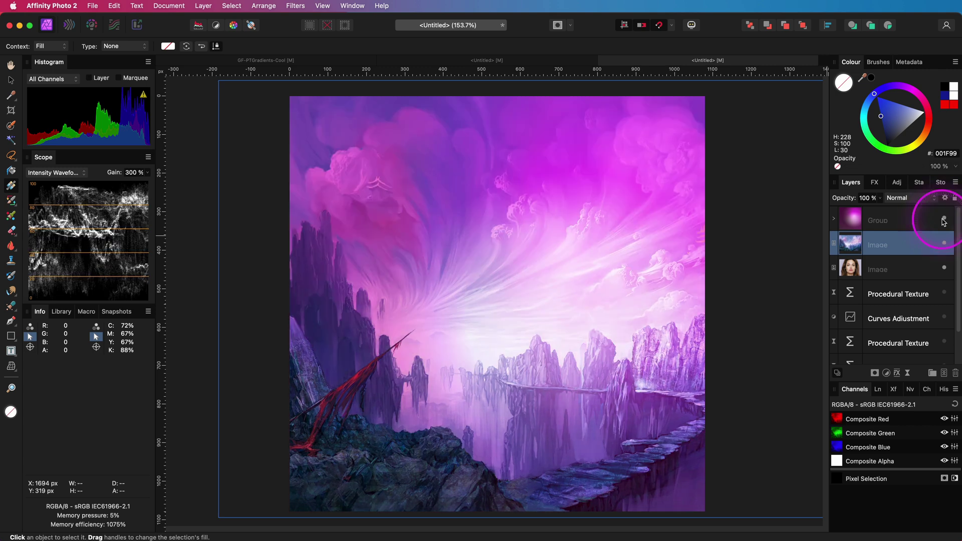
click(944, 220)
click(944, 220)
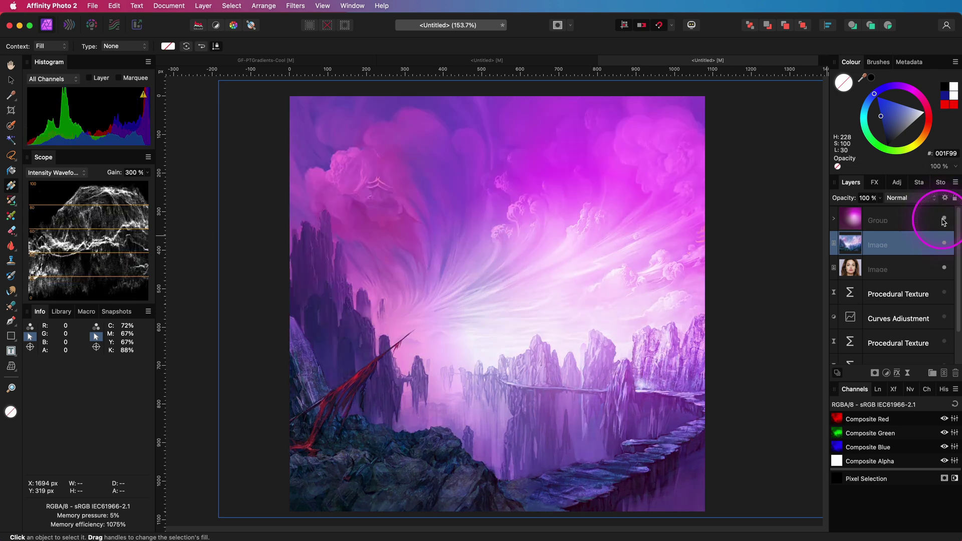
- Move the gradient fill's glow to the left-middle of the landscape
click(835, 218)
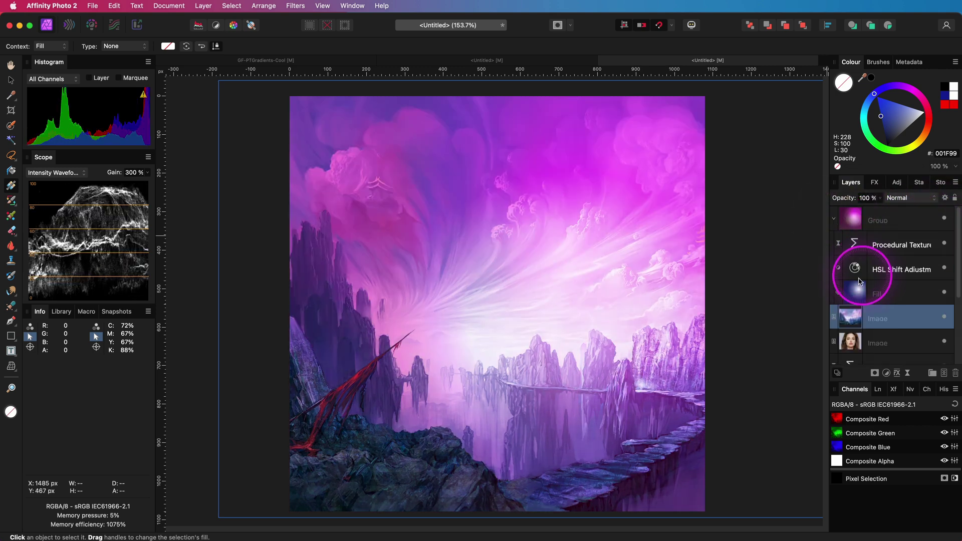
click(441, 332)
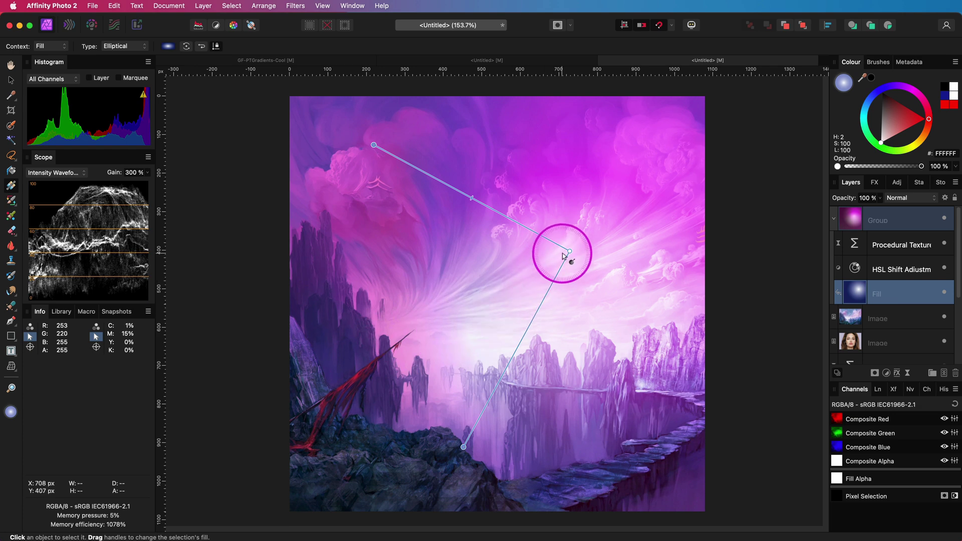
drag(567, 252, 446, 311)
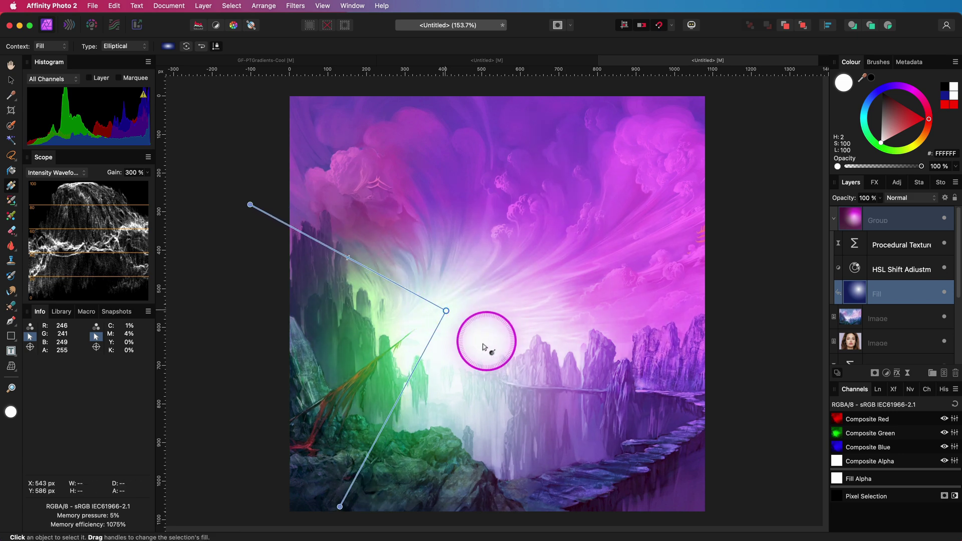
- Reopen the HSL Shift adjustment and set its hue shift to about -128.6°
double_click(855, 267)
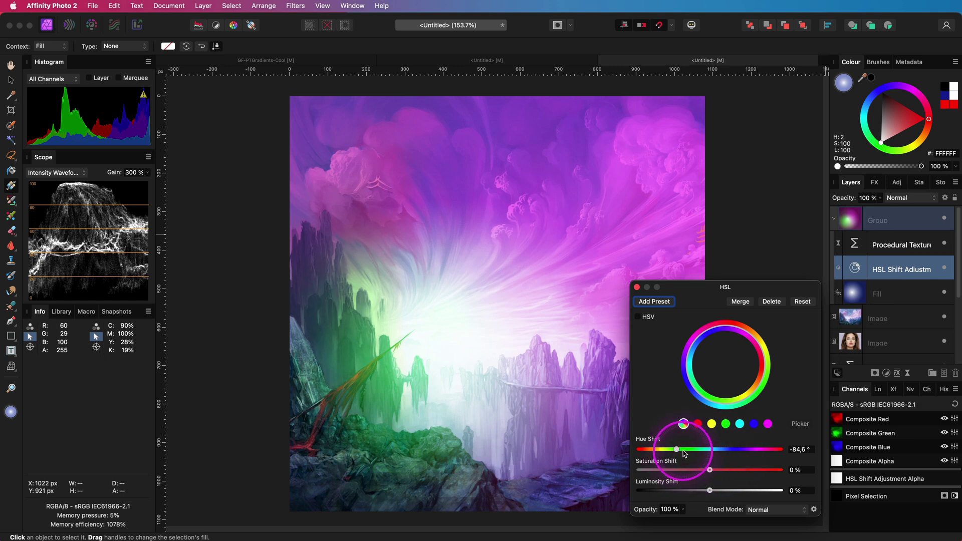
mouse_move(677, 449)
mouse_down()
mouse_move(695, 450)
mouse_move(671, 450)
mouse_up()
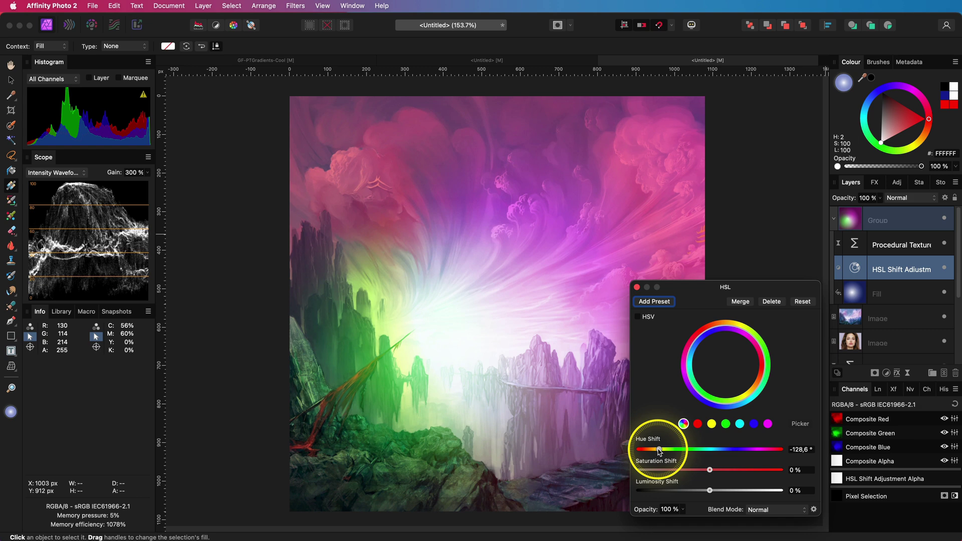
click(637, 287)
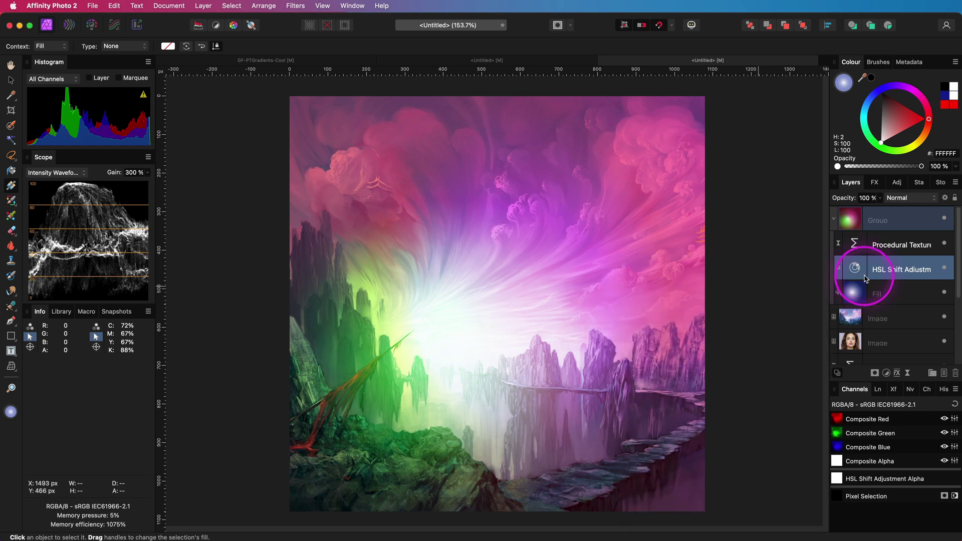